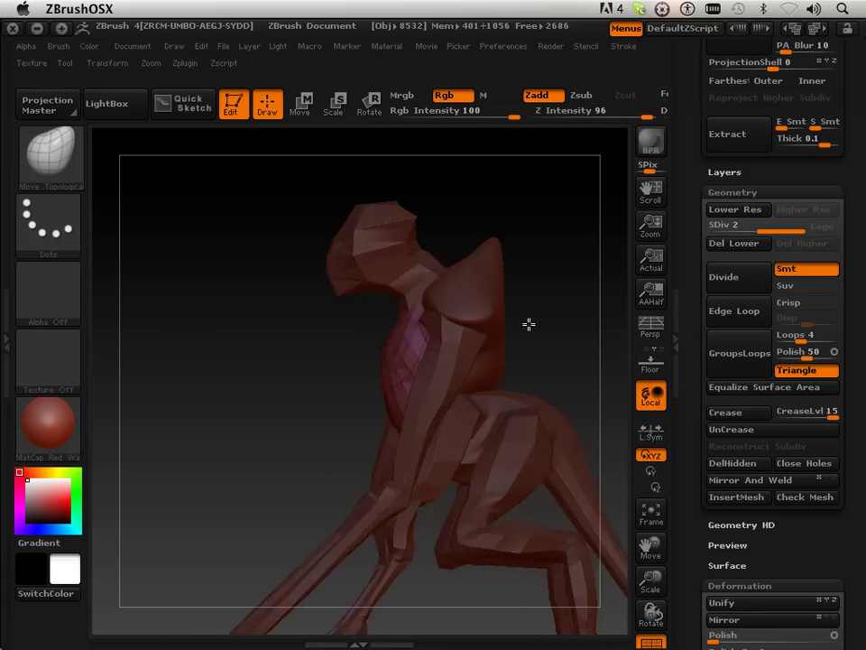
Select the ZSphere subtool and turn off its adaptive skin preview to show the underlying spheres.
{"action": "left_click_drag", "start_coordinate": [481, 366], "coordinate": [556, 335]}
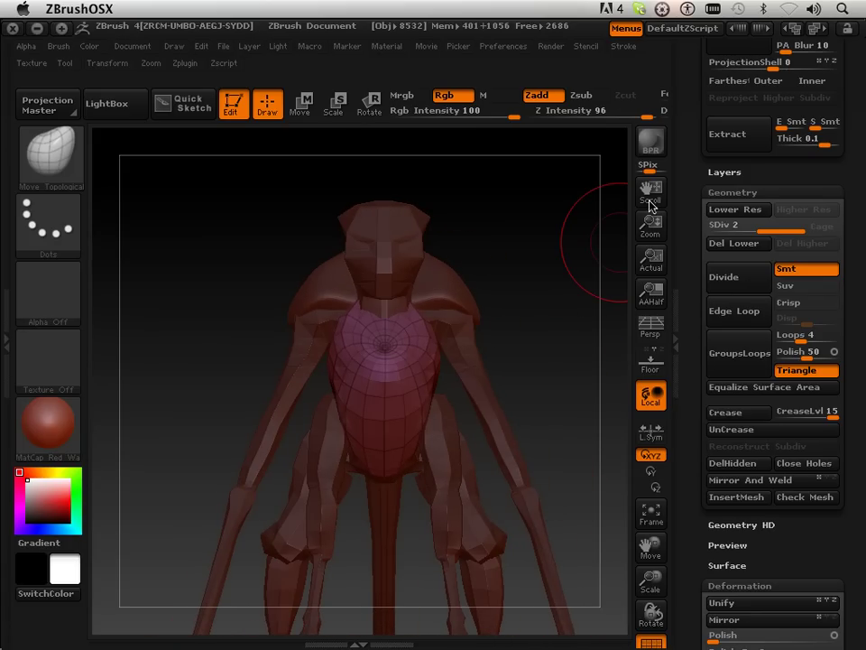
{"action": "scroll", "coordinate": [681, 343], "scroll_direction": "up", "scroll_amount": 10}
{"action": "scroll", "coordinate": [683, 375], "scroll_direction": "up", "scroll_amount": 1}
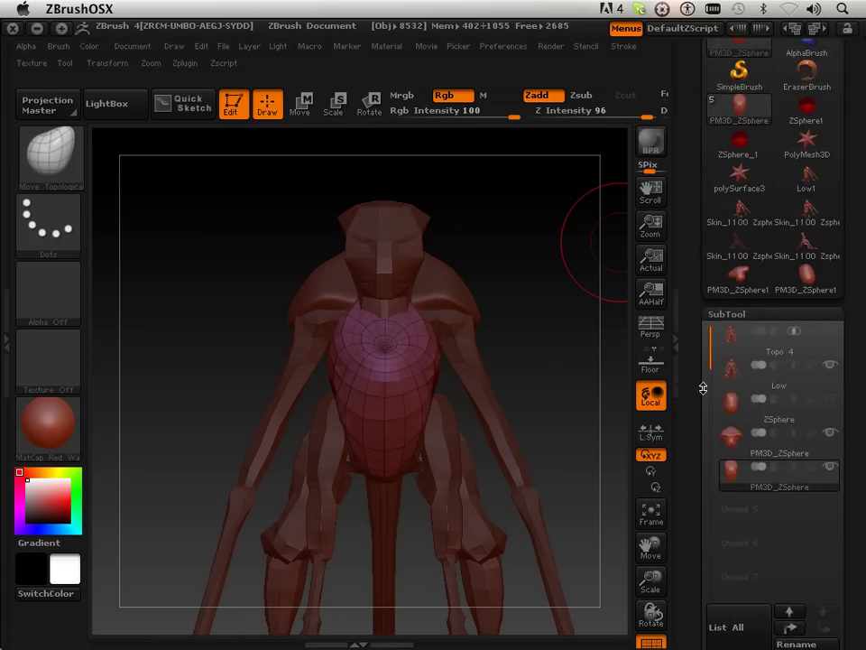
{"action": "left_click", "coordinate": [758, 413]}
{"action": "left_click_drag", "start_coordinate": [606, 403], "coordinate": [503, 334]}
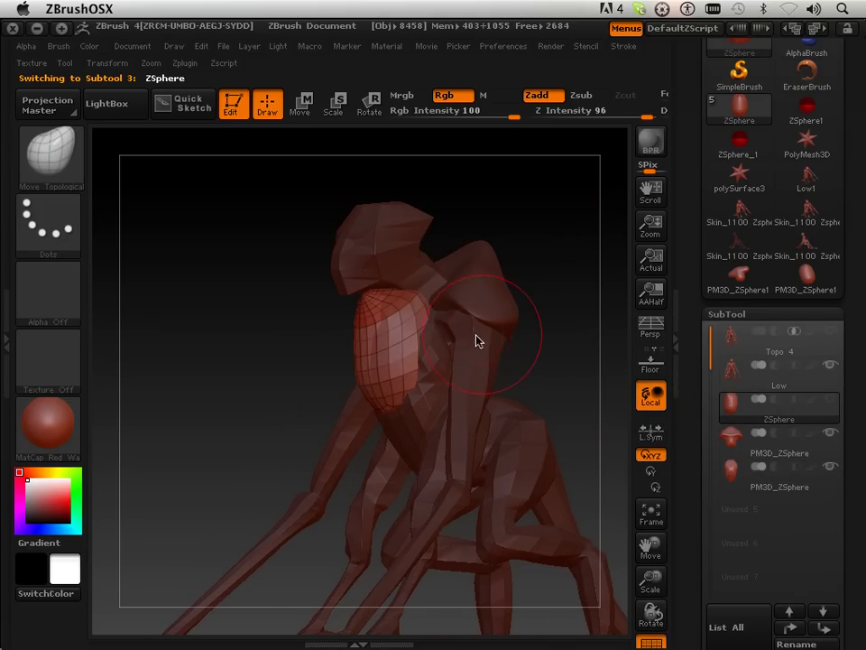
{"action": "key", "text": "shift+a"}
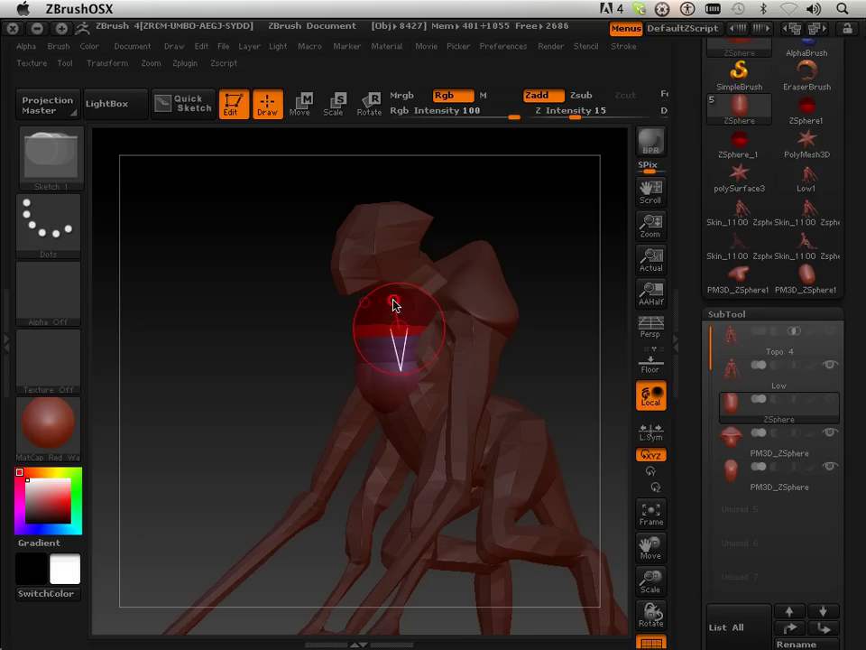
Delete the remaining child spheres, keeping only the root ZSphere at the creature's chest.
{"action": "left_click_drag", "start_coordinate": [301, 410], "coordinate": [336, 405]}
{"action": "left_click", "coordinate": [391, 377], "text": "alt"}
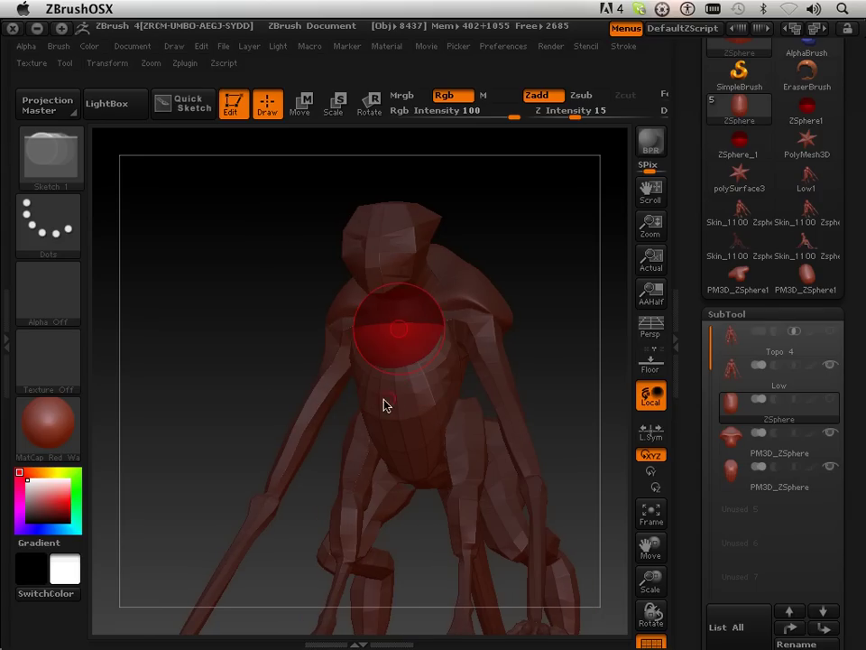
{"action": "mouse_move", "coordinate": [258, 366]}
{"action": "left_mouse_down"}
{"action": "mouse_move", "coordinate": [236, 325]}
{"action": "mouse_move", "coordinate": [283, 327]}
{"action": "mouse_move", "coordinate": [270, 292]}
{"action": "left_mouse_up"}
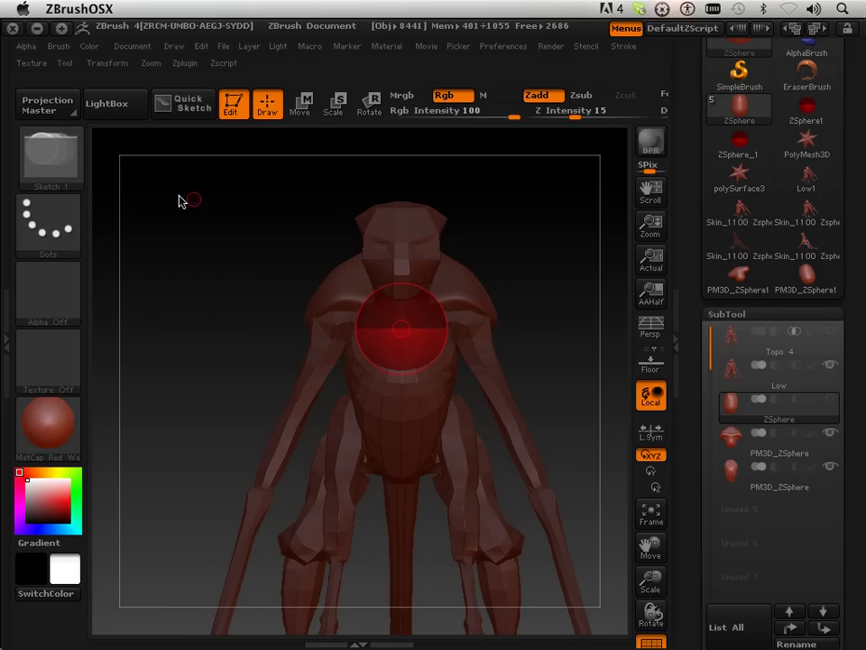
Turn off symmetry and move the root ZSphere sideways from the chest onto one upper arm.
{"action": "left_click", "coordinate": [303, 106]}
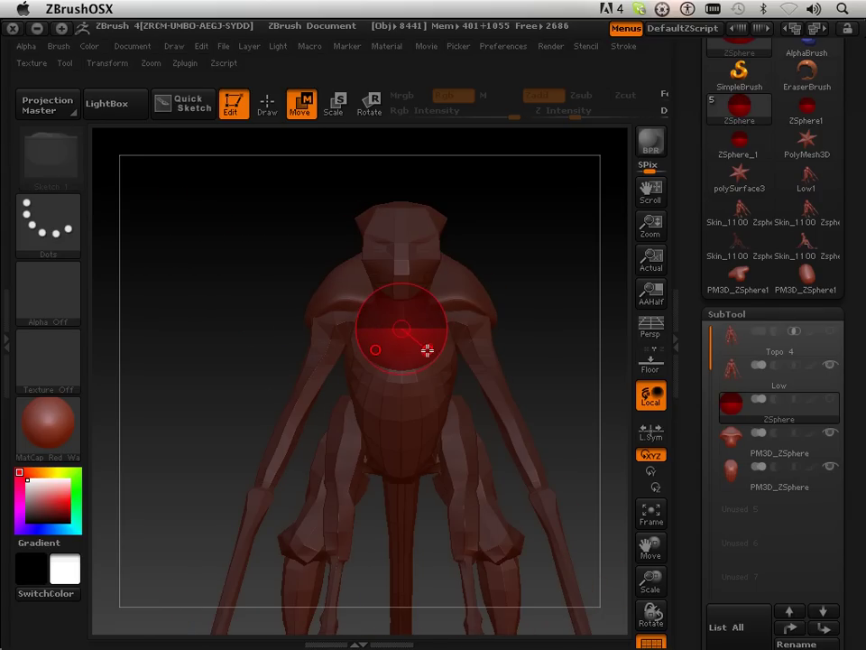
{"action": "left_click_drag", "start_coordinate": [422, 348], "coordinate": [522, 341]}
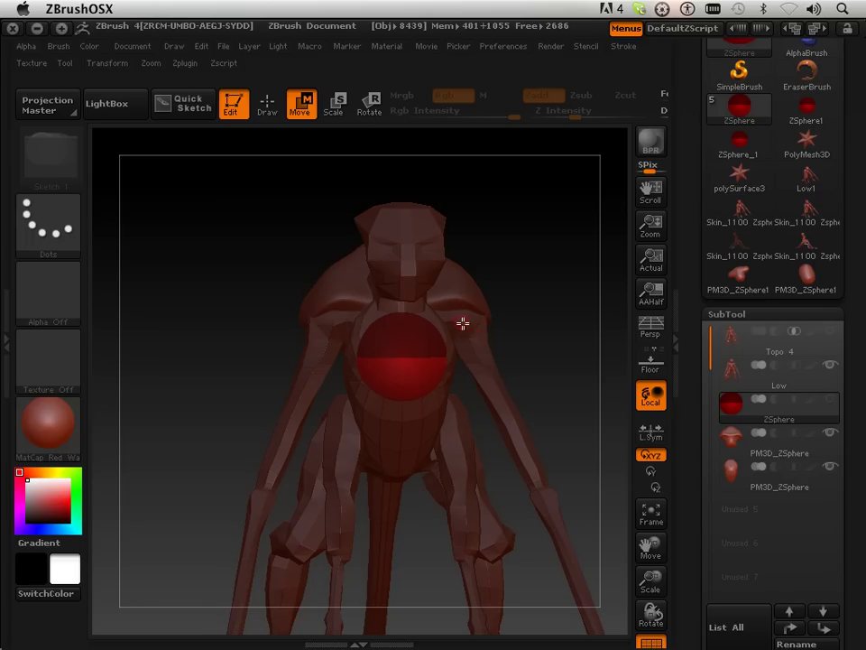
{"action": "mouse_move", "coordinate": [532, 340]}
{"action": "left_mouse_down"}
{"action": "mouse_move", "coordinate": [506, 334]}
{"action": "mouse_move", "coordinate": [530, 334]}
{"action": "left_mouse_up"}
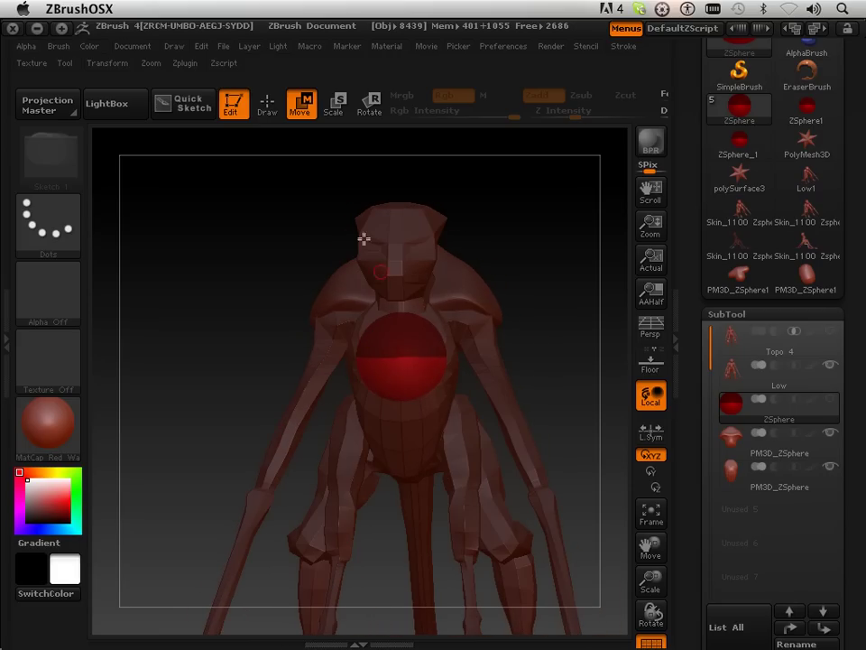
{"action": "left_click", "coordinate": [109, 65]}
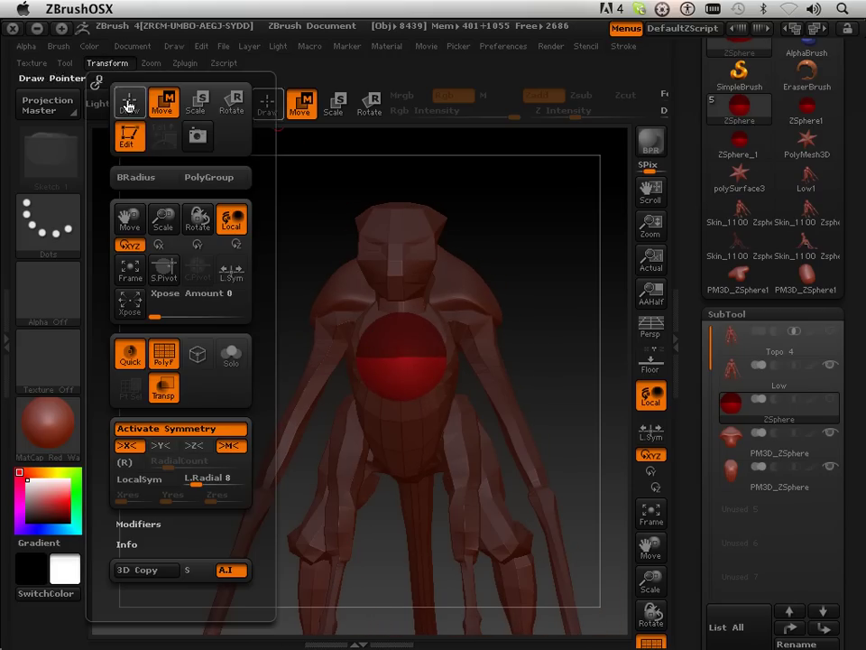
{"action": "left_click_drag", "start_coordinate": [536, 295], "coordinate": [506, 316]}
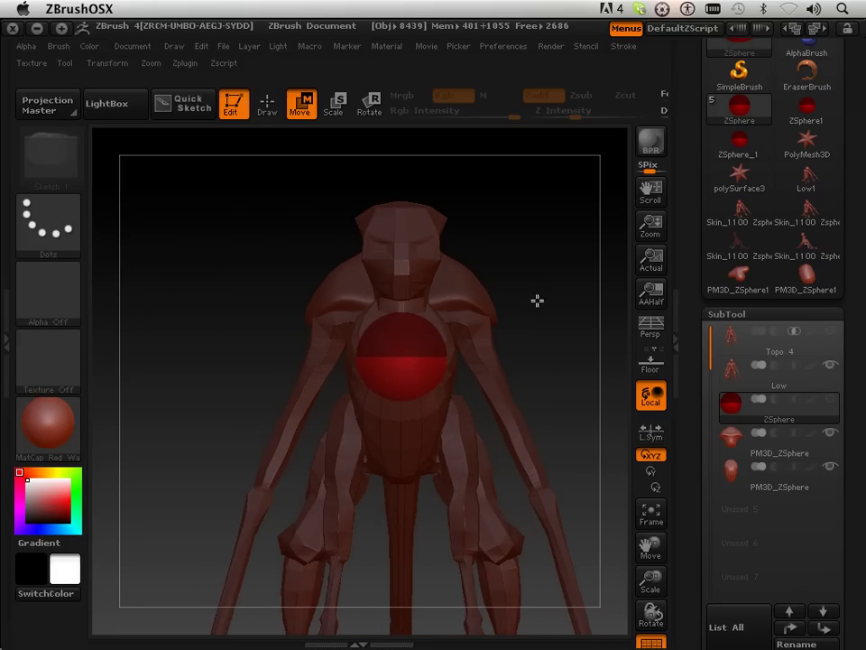
{"action": "left_click_drag", "start_coordinate": [426, 364], "coordinate": [511, 371]}
{"action": "left_click_drag", "start_coordinate": [559, 331], "coordinate": [456, 408]}
{"action": "left_click_drag", "start_coordinate": [265, 415], "coordinate": [348, 289]}
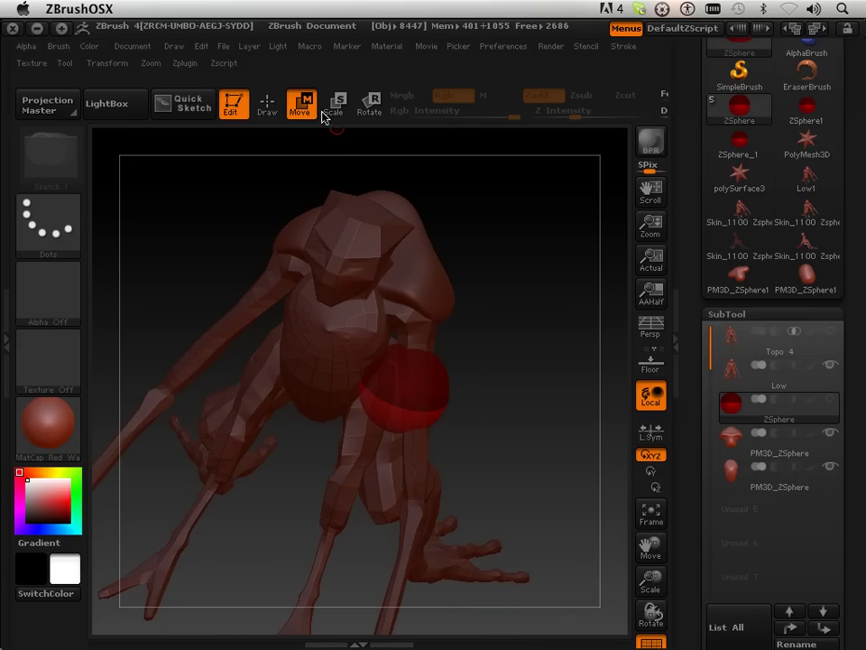
Add two child ZSpheres to the root, one towards the shoulder and one towards the elbow.
{"action": "left_click", "coordinate": [267, 103]}
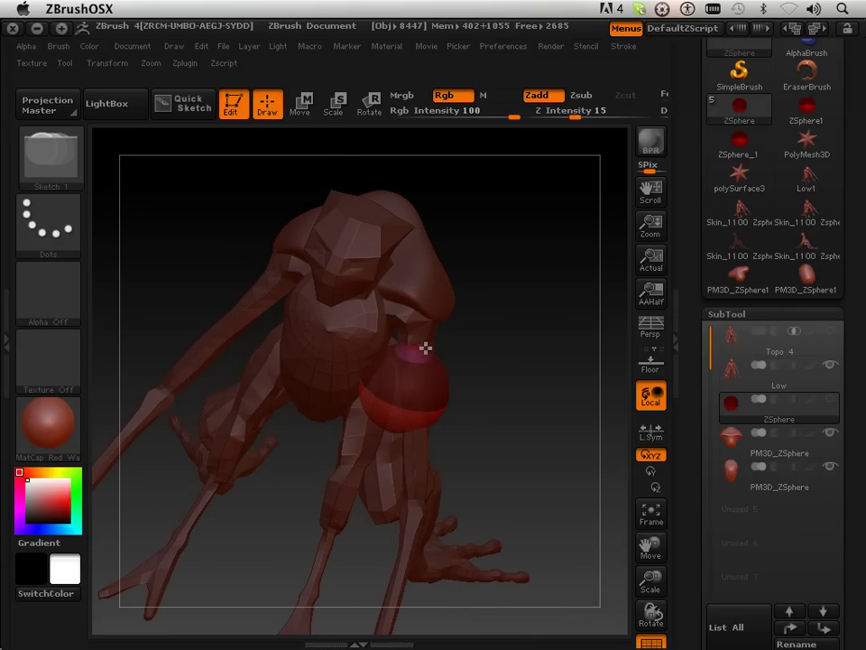
{"action": "left_click_drag", "start_coordinate": [437, 348], "coordinate": [437, 406]}
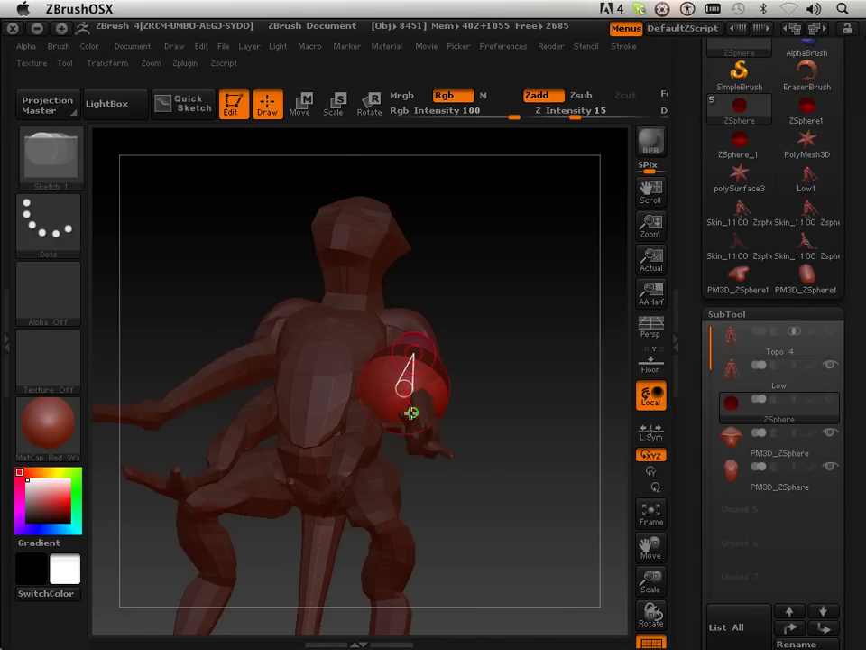
{"action": "left_click", "coordinate": [407, 414]}
{"action": "mouse_move", "coordinate": [493, 347]}
{"action": "left_mouse_down"}
{"action": "mouse_move", "coordinate": [433, 383]}
{"action": "mouse_move", "coordinate": [418, 367]}
{"action": "mouse_move", "coordinate": [470, 351]}
{"action": "mouse_move", "coordinate": [468, 366]}
{"action": "left_mouse_up"}
{"action": "key", "text": "ctrl+z"}
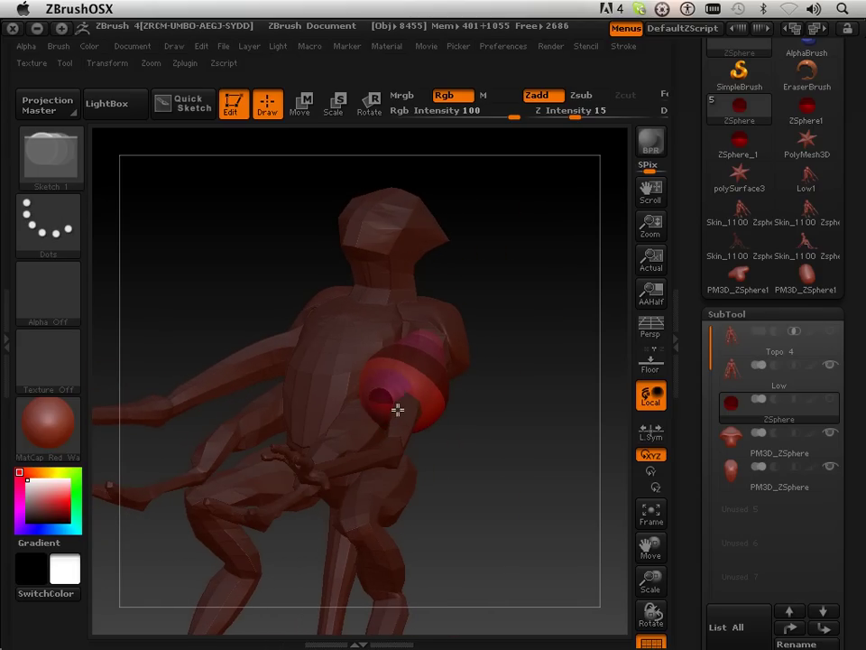
{"action": "mouse_move", "coordinate": [526, 400]}
{"action": "left_mouse_down"}
{"action": "mouse_move", "coordinate": [477, 406]}
{"action": "mouse_move", "coordinate": [396, 333]}
{"action": "left_mouse_up"}
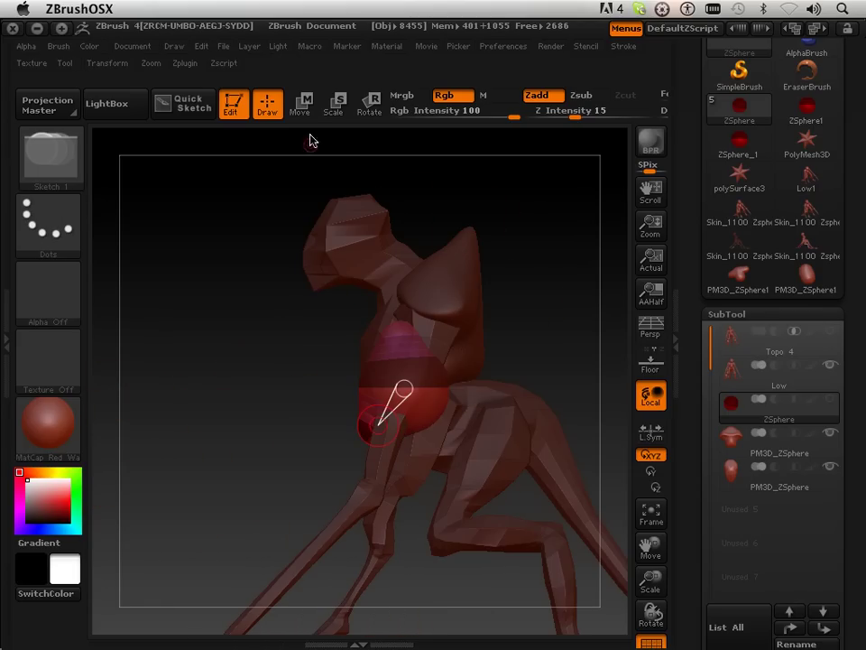
Move the lower child ZSphere outward and down along the upper arm.
{"action": "left_click", "coordinate": [302, 108]}
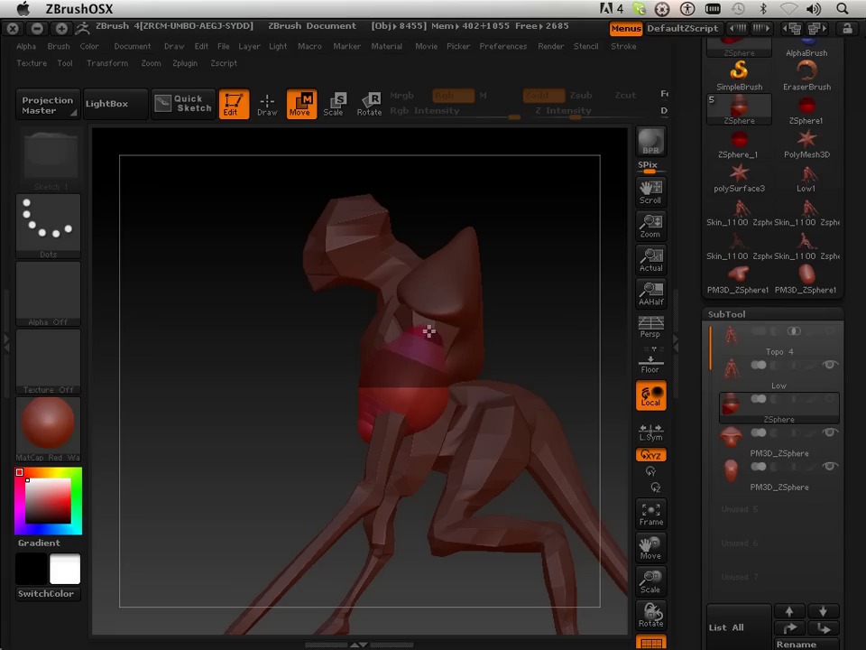
{"action": "left_click_drag", "start_coordinate": [252, 468], "coordinate": [327, 470]}
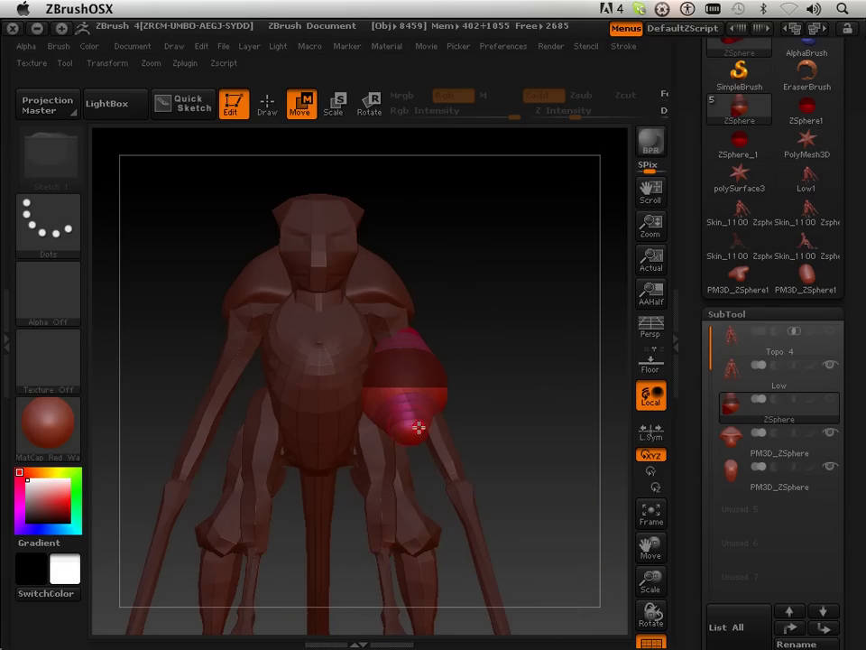
{"action": "left_click_drag", "start_coordinate": [420, 433], "coordinate": [441, 444]}
{"action": "left_click_drag", "start_coordinate": [489, 340], "coordinate": [446, 329]}
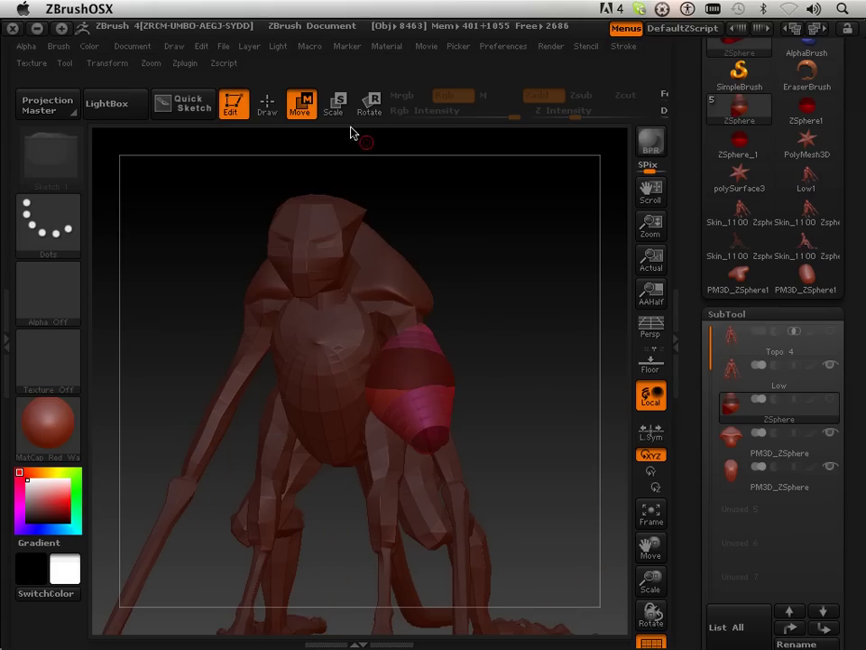
Scale the root ZSphere down to roughly the thickness of the upper arm.
{"action": "left_click", "coordinate": [332, 101]}
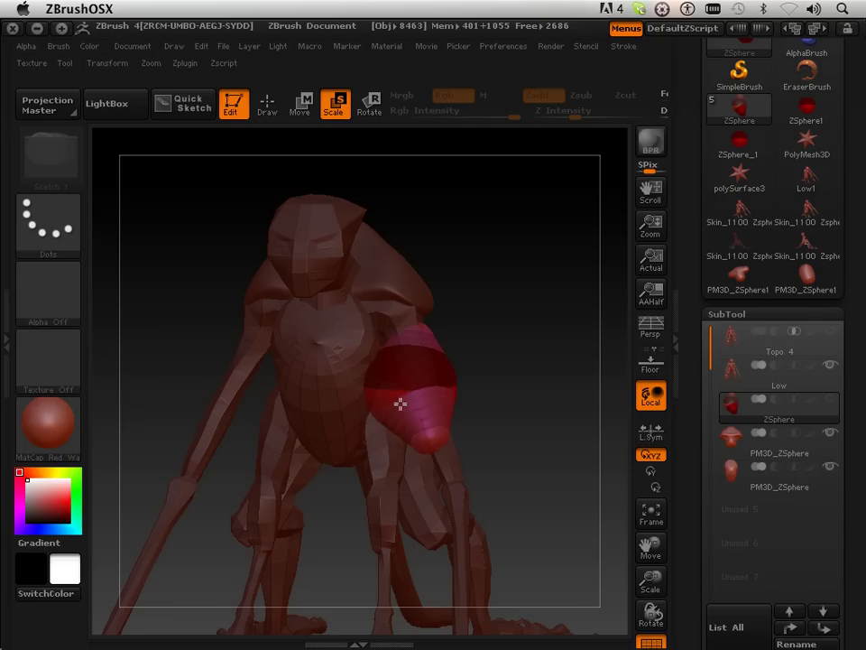
{"action": "left_click_drag", "start_coordinate": [398, 390], "coordinate": [423, 281]}
{"action": "left_click_drag", "start_coordinate": [401, 381], "coordinate": [419, 268]}
{"action": "left_click_drag", "start_coordinate": [501, 370], "coordinate": [426, 380]}
Move the lower ZSphere to the elbow and align the middle one with the upper arm.
{"action": "left_click", "coordinate": [298, 106]}
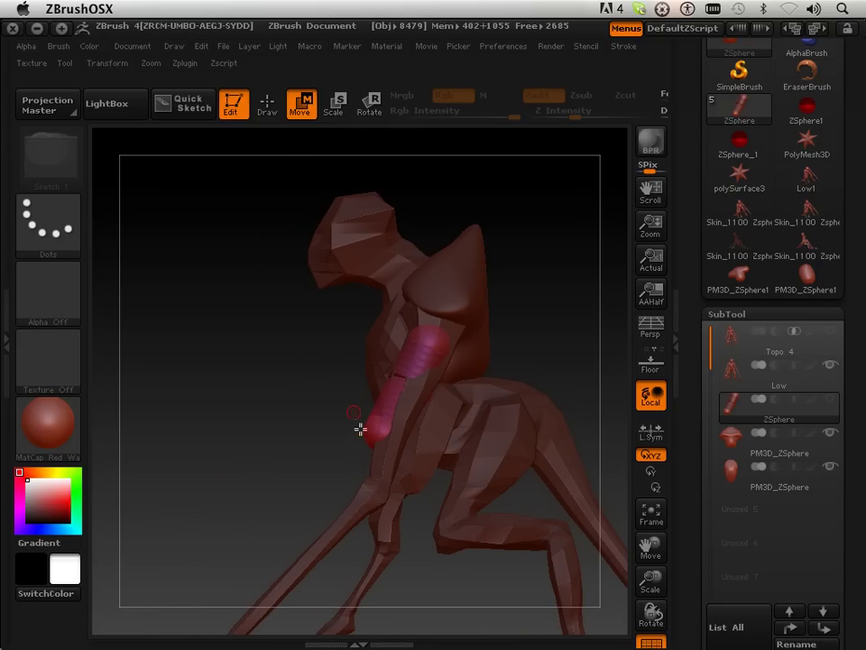
{"action": "left_click_drag", "start_coordinate": [376, 450], "coordinate": [381, 472]}
{"action": "left_click_drag", "start_coordinate": [218, 454], "coordinate": [325, 464]}
{"action": "left_click_drag", "start_coordinate": [399, 463], "coordinate": [408, 466]}
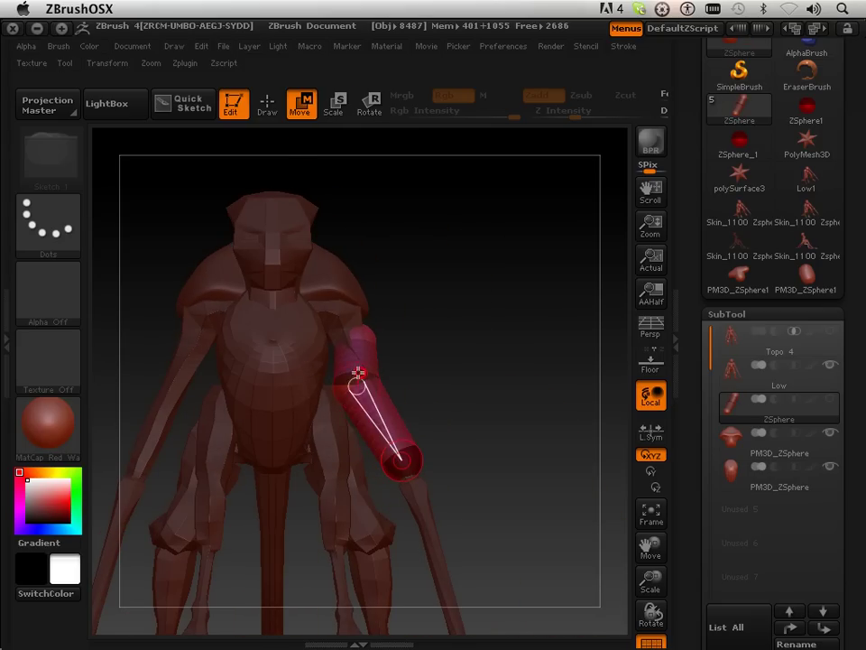
{"action": "mouse_move", "coordinate": [354, 376]}
{"action": "left_mouse_down"}
{"action": "mouse_move", "coordinate": [366, 379]}
{"action": "mouse_move", "coordinate": [354, 329]}
{"action": "mouse_move", "coordinate": [407, 346]}
{"action": "mouse_move", "coordinate": [371, 348]}
{"action": "mouse_move", "coordinate": [356, 385]}
{"action": "left_mouse_up"}
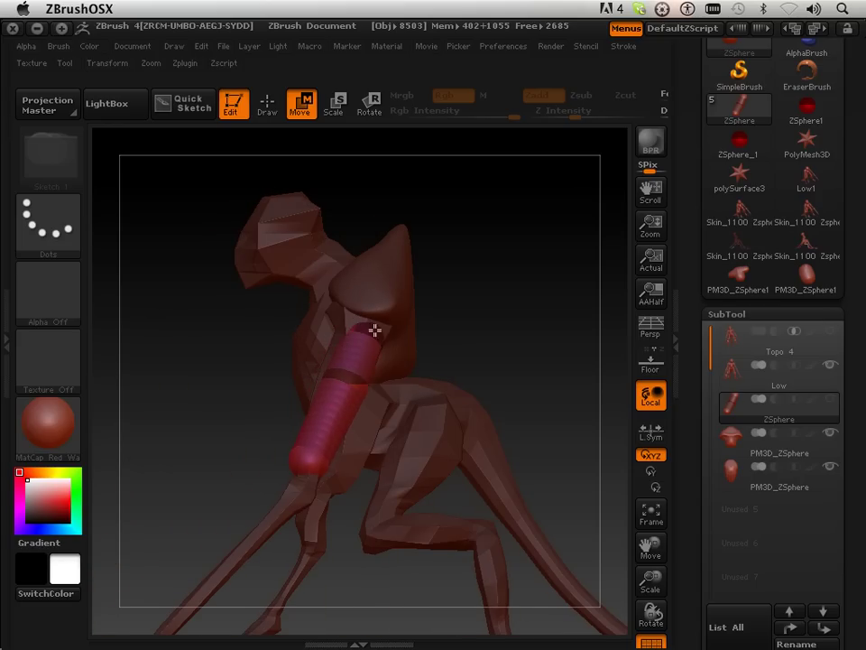
Move the upper ZSphere into line with the shoulder joint and preview the chain's adaptive skin.
{"action": "left_click_drag", "start_coordinate": [299, 348], "coordinate": [299, 395]}
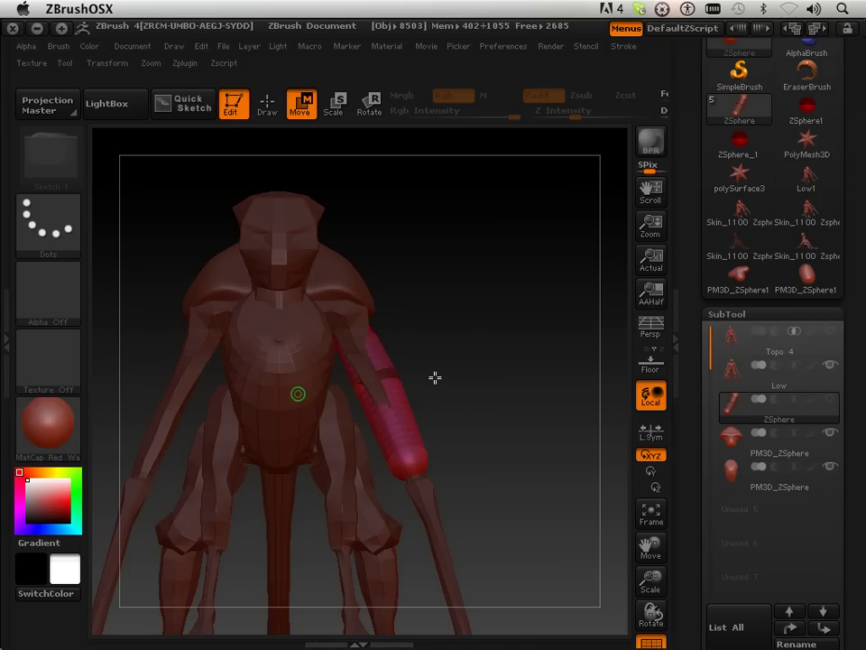
{"action": "left_click_drag", "start_coordinate": [489, 359], "coordinate": [366, 392]}
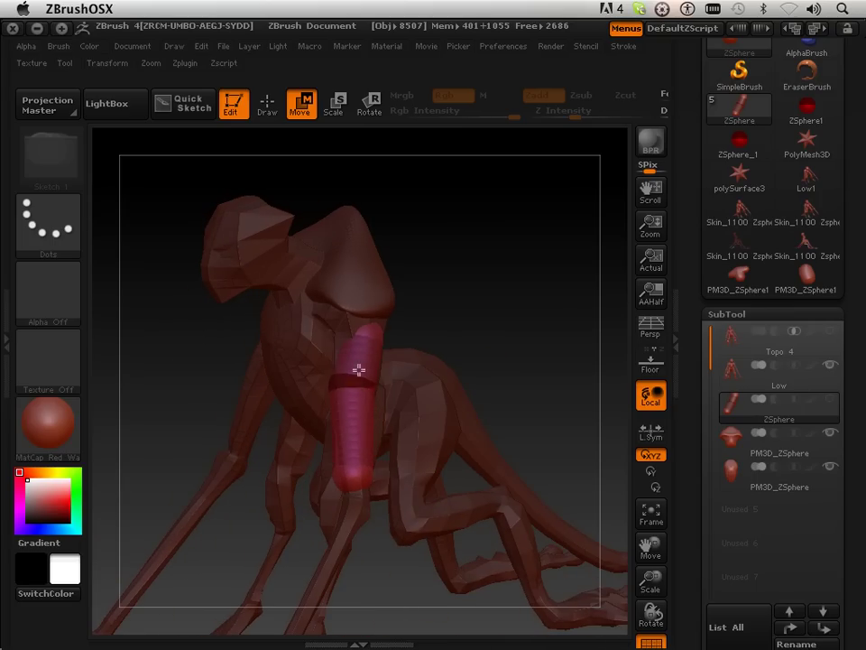
{"action": "left_click_drag", "start_coordinate": [367, 352], "coordinate": [359, 334]}
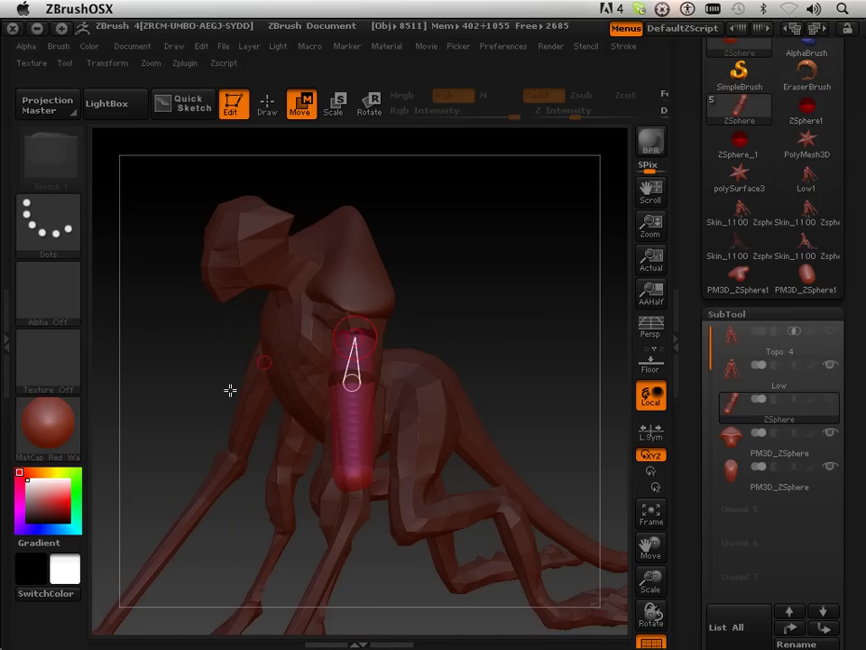
{"action": "left_click_drag", "start_coordinate": [183, 399], "coordinate": [216, 382]}
{"action": "key", "text": "a"}
{"action": "mouse_move", "coordinate": [452, 367]}
{"action": "left_mouse_down"}
{"action": "mouse_move", "coordinate": [419, 381]}
{"action": "mouse_move", "coordinate": [456, 388]}
{"action": "left_mouse_up"}
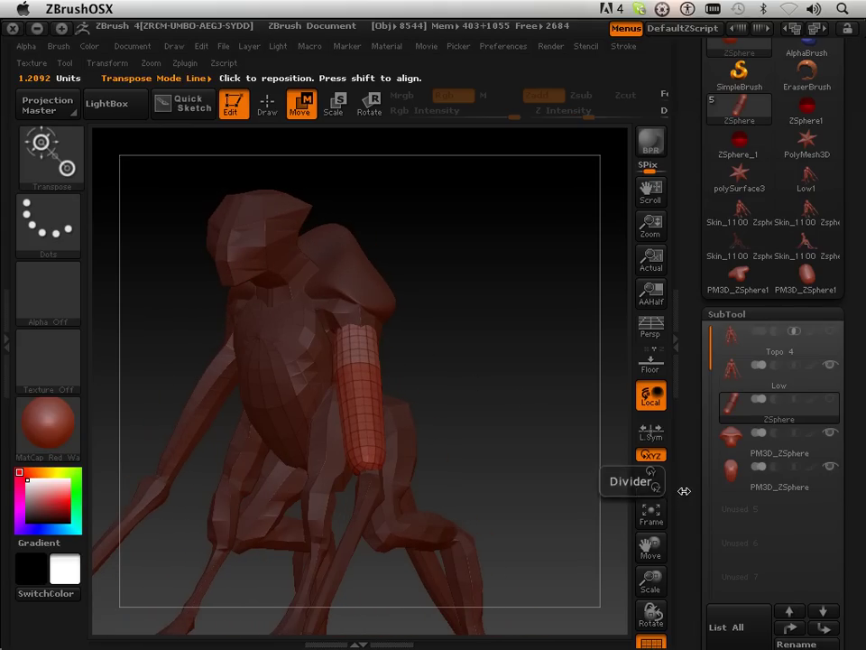
Convert the upper-arm ZSphere skin to a PolyMesh3D and return to the multi-part ZSphere tool.
{"action": "left_click_drag", "start_coordinate": [685, 506], "coordinate": [685, 382]}
{"action": "scroll", "coordinate": [685, 383], "scroll_direction": "up", "scroll_amount": 8}
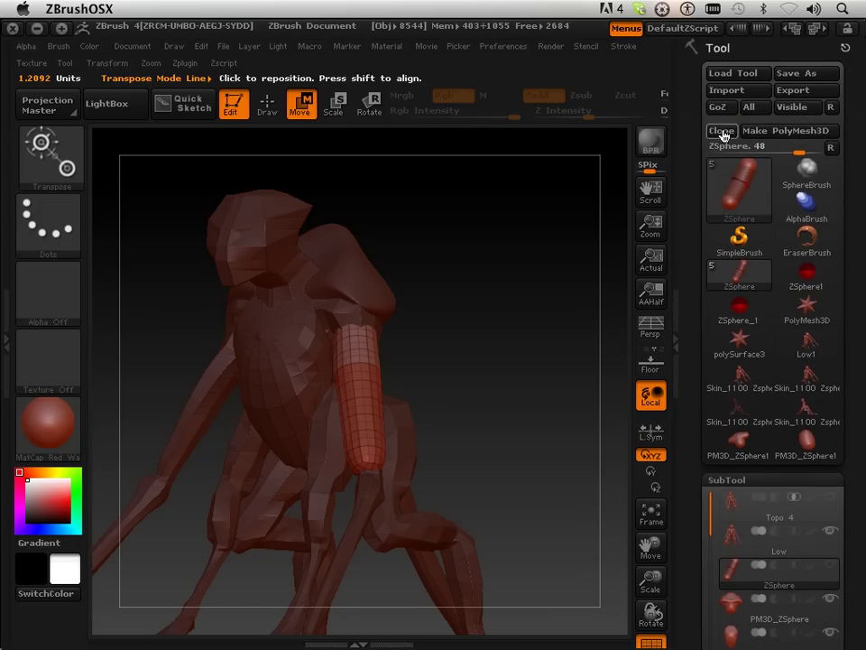
{"action": "left_click", "coordinate": [757, 135]}
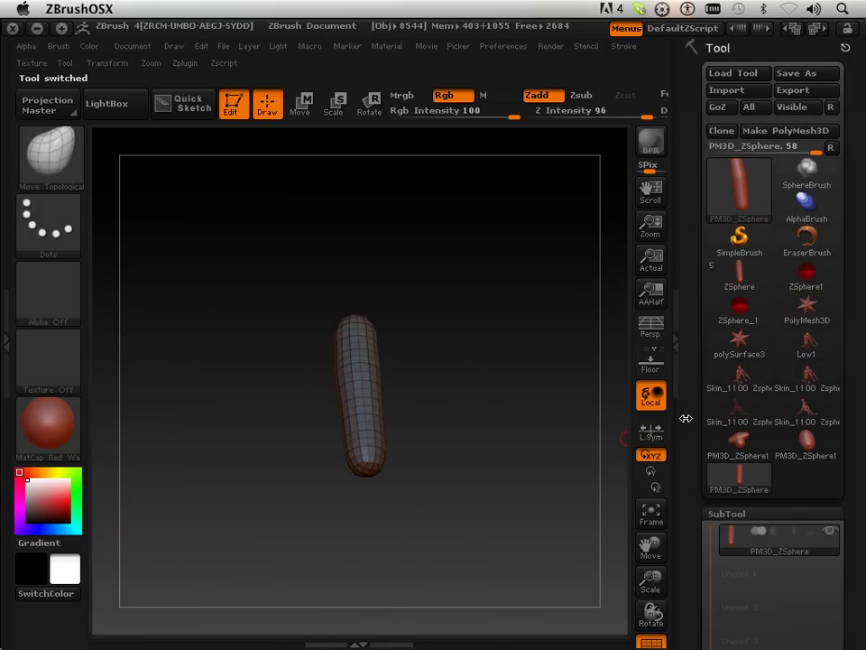
{"action": "left_click", "coordinate": [738, 448]}
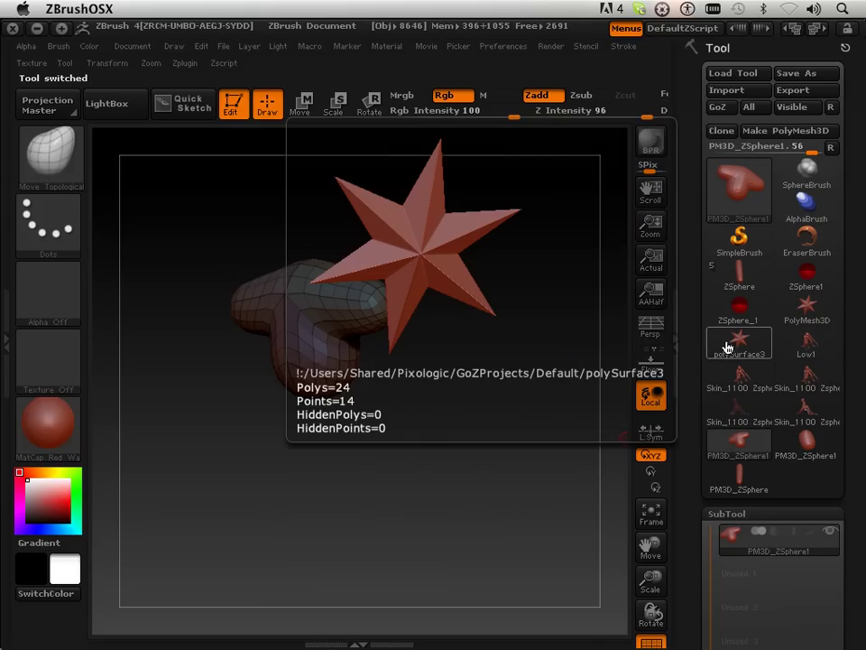
{"action": "left_click", "coordinate": [733, 286]}
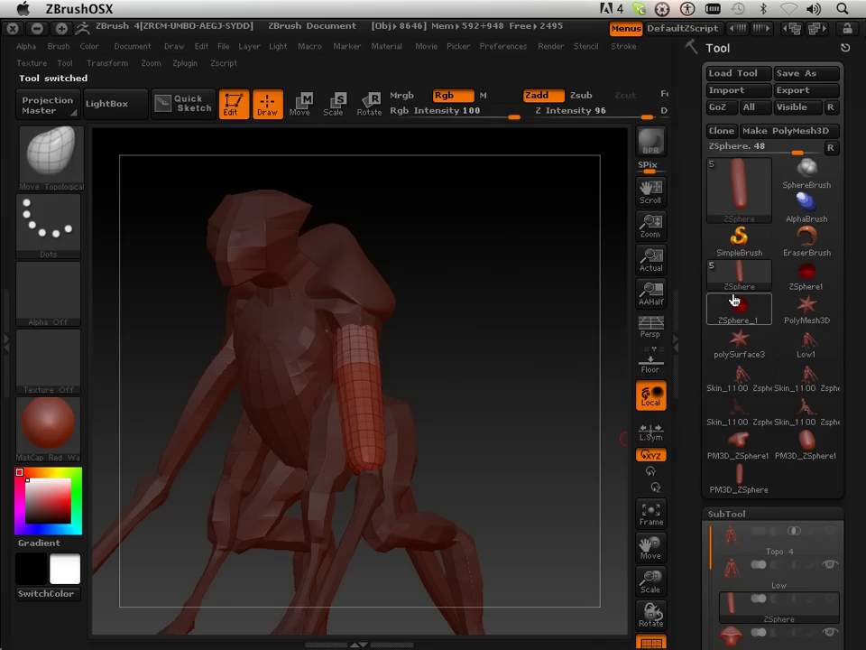
Append the PM3D_ZSphere upper-arm mesh to the creature as a new subtool.
{"action": "left_click_drag", "start_coordinate": [696, 499], "coordinate": [699, 315]}
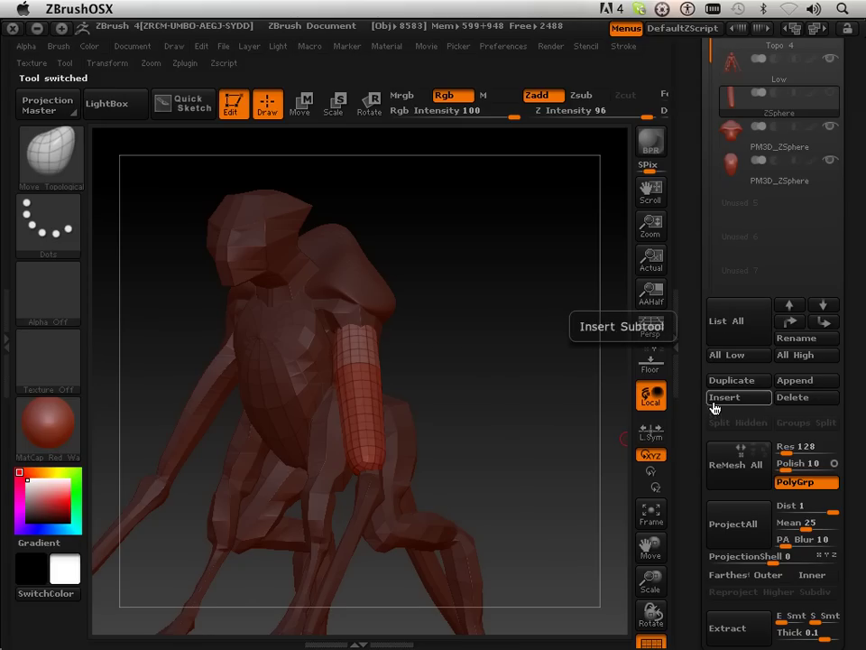
{"action": "left_click", "coordinate": [806, 380]}
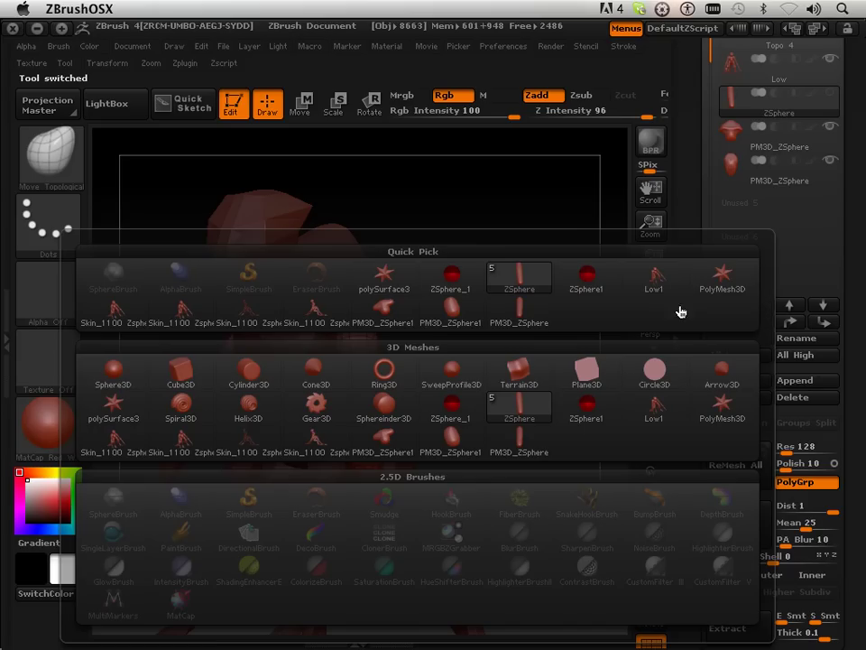
{"action": "left_click", "coordinate": [518, 315]}
{"action": "mouse_move", "coordinate": [470, 350]}
{"action": "left_mouse_down"}
{"action": "mouse_move", "coordinate": [488, 344]}
{"action": "mouse_move", "coordinate": [468, 344]}
{"action": "left_mouse_up"}
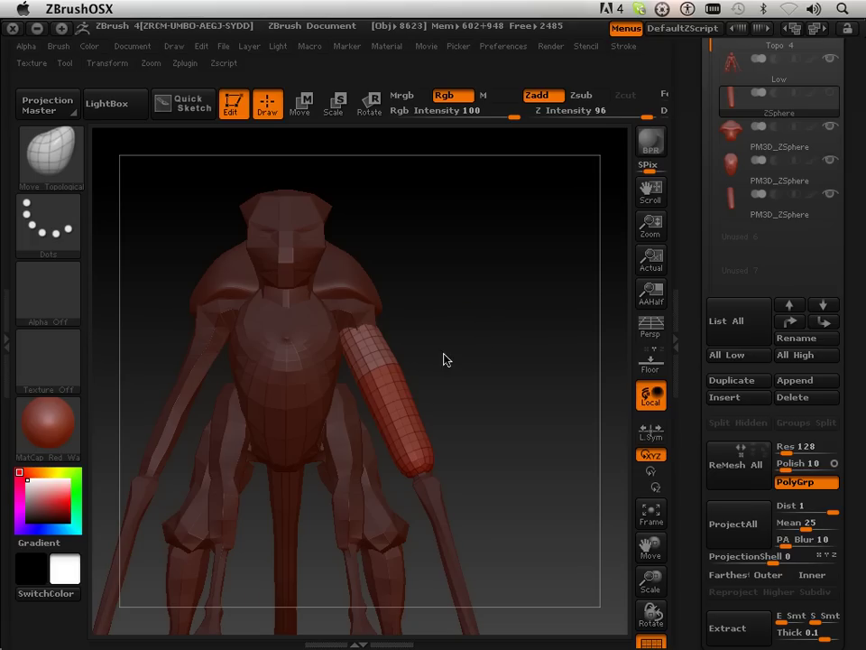
{"action": "left_click_drag", "start_coordinate": [484, 346], "coordinate": [366, 350]}
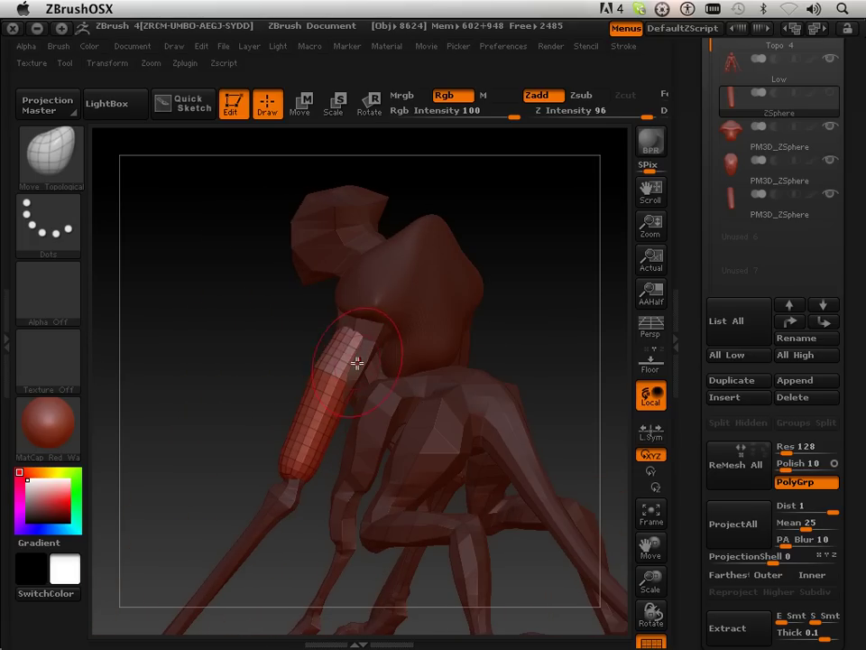
Switch to the Inflat brush and fill out the upper-arm shape on the active ZSphere subtool.
{"action": "left_click", "coordinate": [51, 156]}
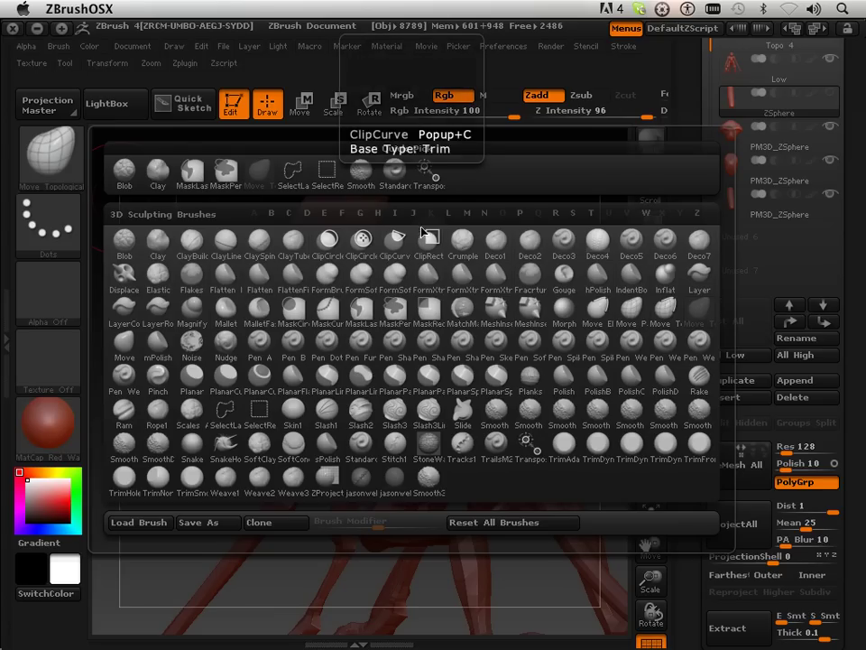
{"action": "key", "text": "i"}
{"action": "key", "text": "n"}
{"action": "left_click_drag", "start_coordinate": [207, 398], "coordinate": [296, 394]}
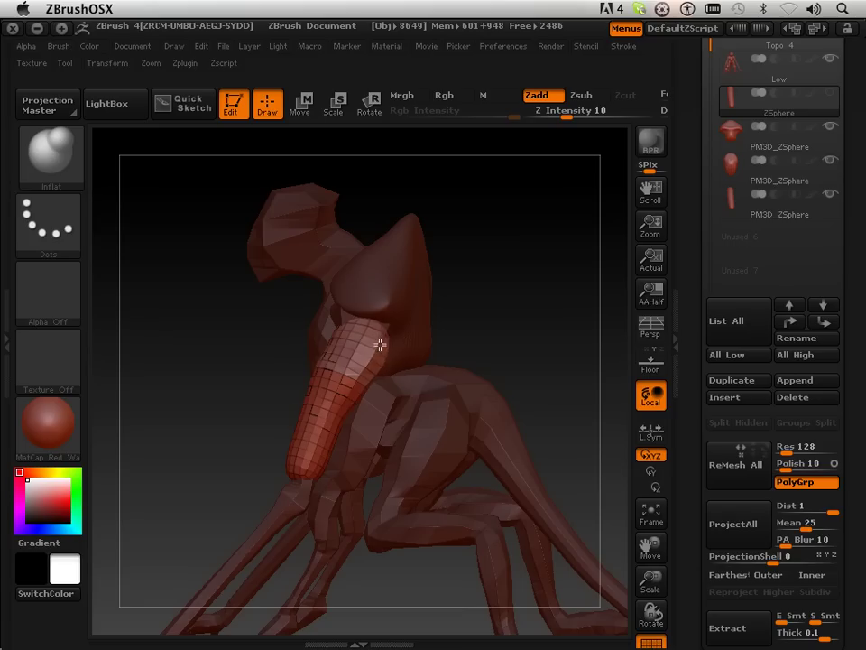
{"action": "mouse_move", "coordinate": [469, 298]}
{"action": "left_mouse_down"}
{"action": "mouse_move", "coordinate": [533, 269]}
{"action": "mouse_move", "coordinate": [538, 286]}
{"action": "mouse_move", "coordinate": [557, 277]}
{"action": "mouse_move", "coordinate": [526, 286]}
{"action": "mouse_move", "coordinate": [563, 282]}
{"action": "mouse_move", "coordinate": [515, 321]}
{"action": "mouse_move", "coordinate": [478, 288]}
{"action": "mouse_move", "coordinate": [526, 344]}
{"action": "left_mouse_up"}
{"action": "left_click_drag", "start_coordinate": [651, 581], "coordinate": [536, 425]}
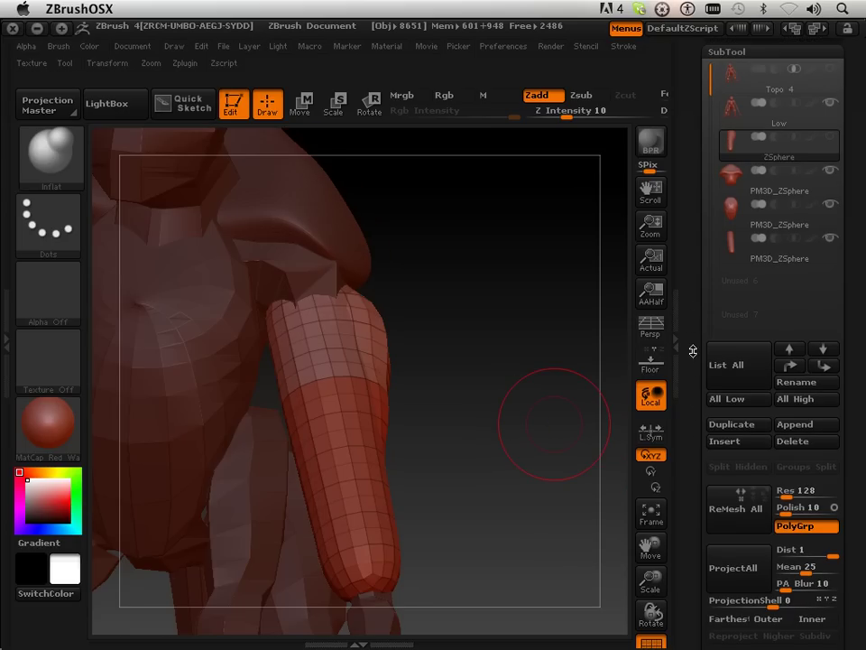
Make the appended upper-arm PM3D_ZSphere subtool active and inflate its shoulder end with the Inflat brush.
{"action": "left_click_drag", "start_coordinate": [695, 354], "coordinate": [676, 161]}
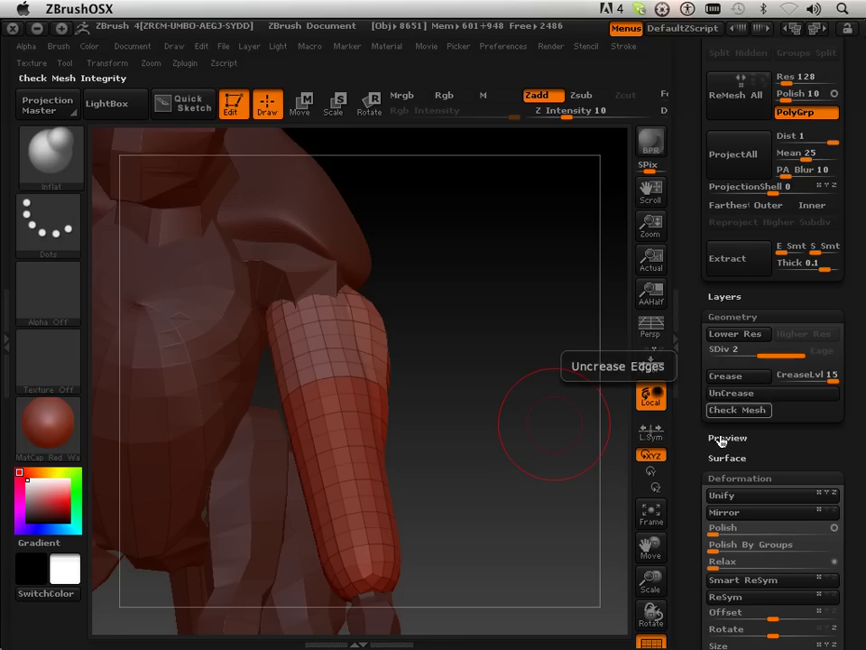
{"action": "left_click_drag", "start_coordinate": [688, 303], "coordinate": [692, 453]}
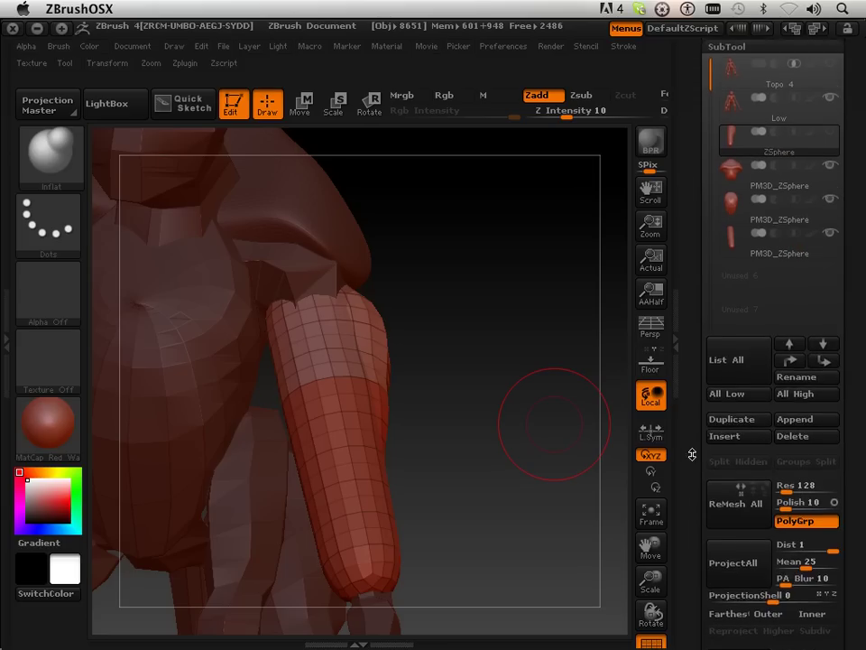
{"action": "left_click", "coordinate": [774, 266]}
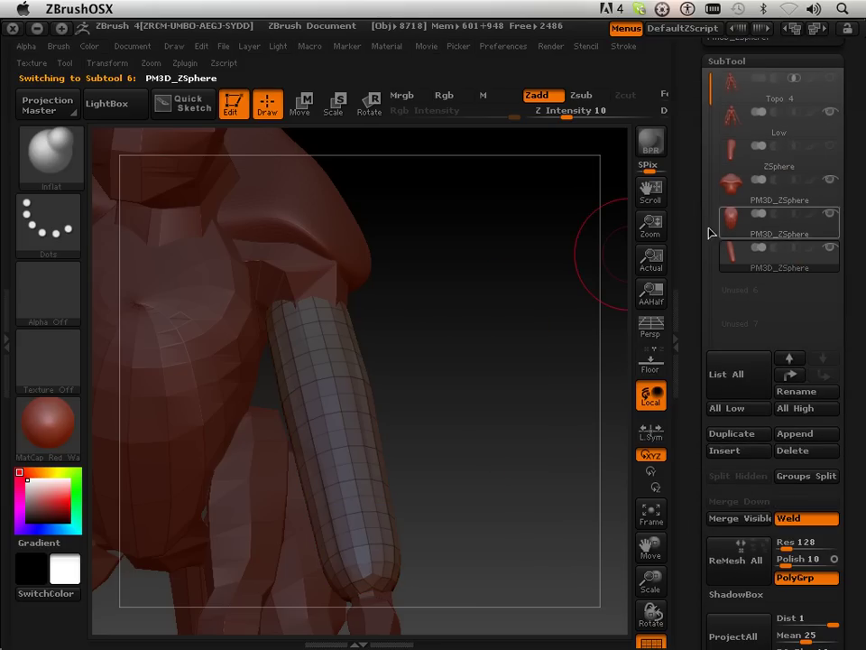
{"action": "mouse_move", "coordinate": [423, 350]}
{"action": "left_mouse_down"}
{"action": "mouse_move", "coordinate": [417, 365]}
{"action": "mouse_move", "coordinate": [379, 336]}
{"action": "left_mouse_up"}
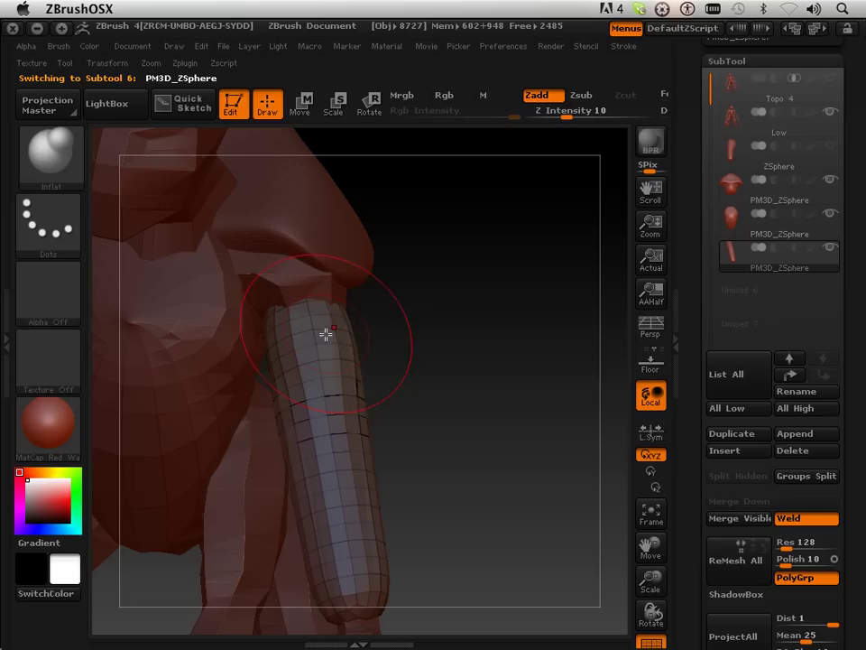
{"action": "mouse_move", "coordinate": [321, 328]}
{"action": "left_mouse_down"}
{"action": "mouse_move", "coordinate": [309, 335]}
{"action": "mouse_move", "coordinate": [315, 340]}
{"action": "mouse_move", "coordinate": [325, 315]}
{"action": "mouse_move", "coordinate": [309, 322]}
{"action": "mouse_move", "coordinate": [340, 429]}
{"action": "left_mouse_up"}
{"action": "mouse_move", "coordinate": [440, 428]}
{"action": "left_mouse_down"}
{"action": "mouse_move", "coordinate": [373, 425]}
{"action": "mouse_move", "coordinate": [266, 306]}
{"action": "left_mouse_up"}
Widen the shoulder end of the upper-arm mesh and shape its shaft with the Move Topological brush.
{"action": "left_click", "coordinate": [46, 144]}
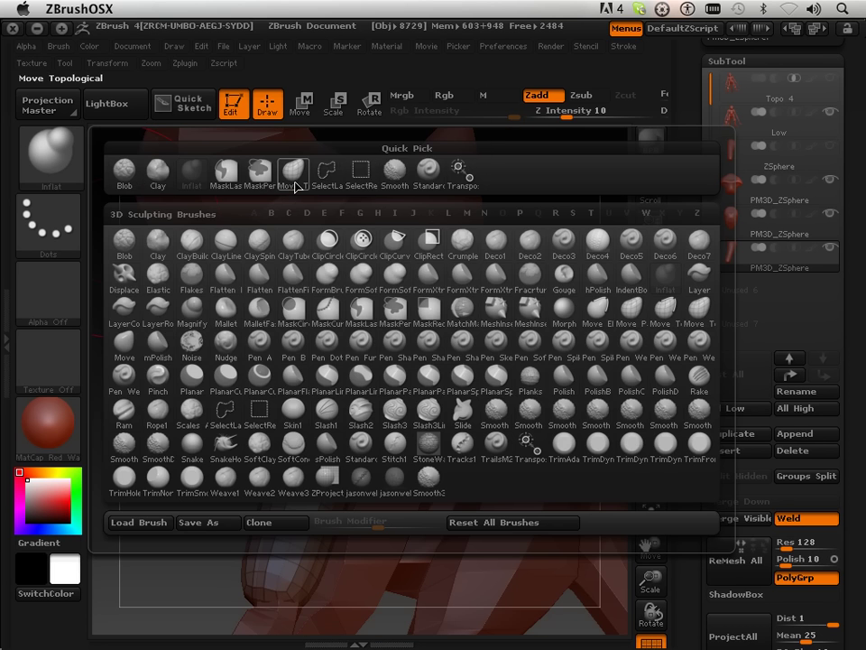
{"action": "left_click", "coordinate": [293, 171]}
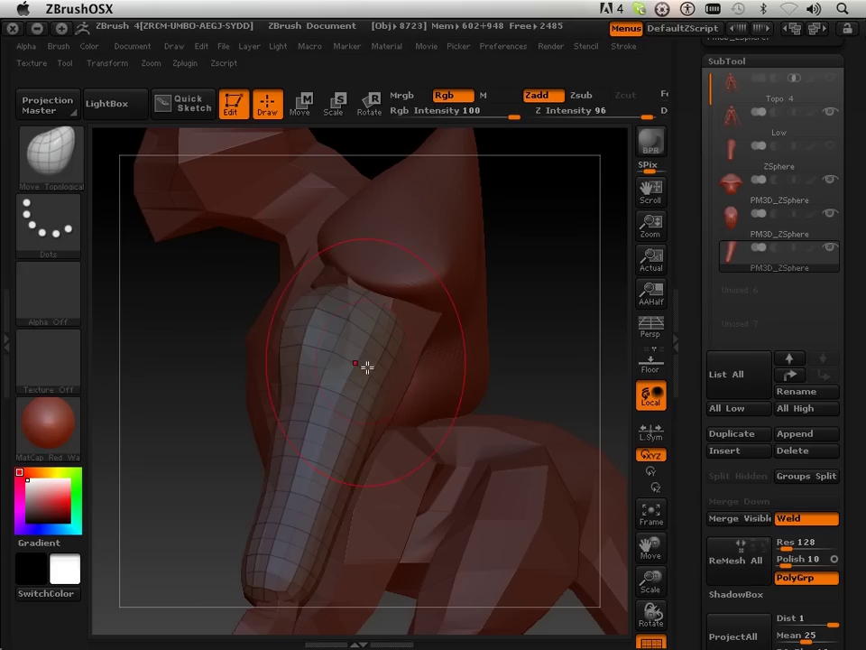
{"action": "mouse_move", "coordinate": [374, 373]}
{"action": "left_mouse_down"}
{"action": "mouse_move", "coordinate": [396, 378]}
{"action": "mouse_move", "coordinate": [398, 340]}
{"action": "mouse_move", "coordinate": [433, 354]}
{"action": "left_mouse_up"}
{"action": "left_click_drag", "start_coordinate": [318, 325], "coordinate": [348, 324]}
{"action": "left_click_drag", "start_coordinate": [210, 419], "coordinate": [269, 409]}
{"action": "left_click_drag", "start_coordinate": [306, 460], "coordinate": [327, 468]}
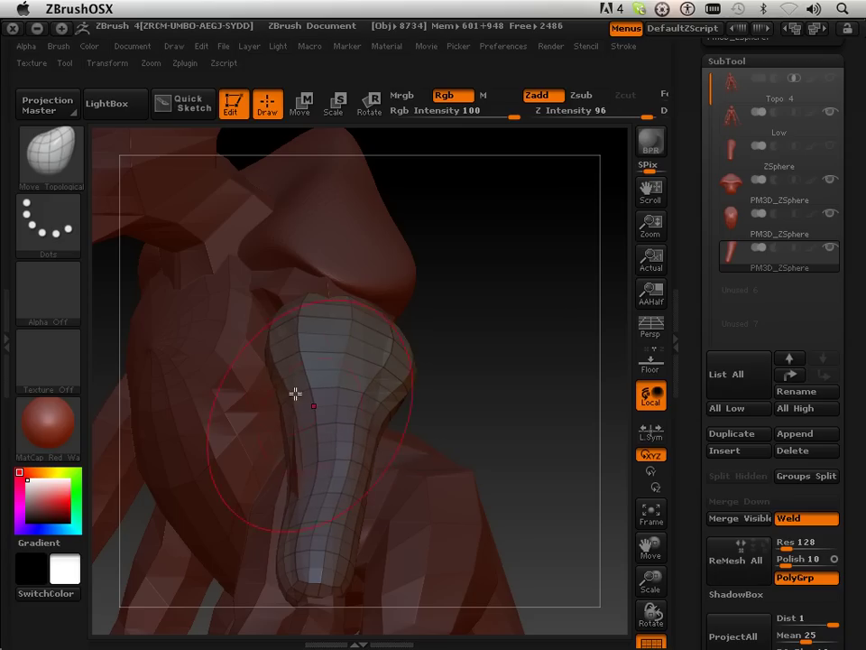
Refine the contour of the upper-arm mesh through its middle and fit its lower end to the elbow.
{"action": "left_click_drag", "start_coordinate": [288, 376], "coordinate": [291, 369]}
{"action": "left_click_drag", "start_coordinate": [302, 451], "coordinate": [296, 452]}
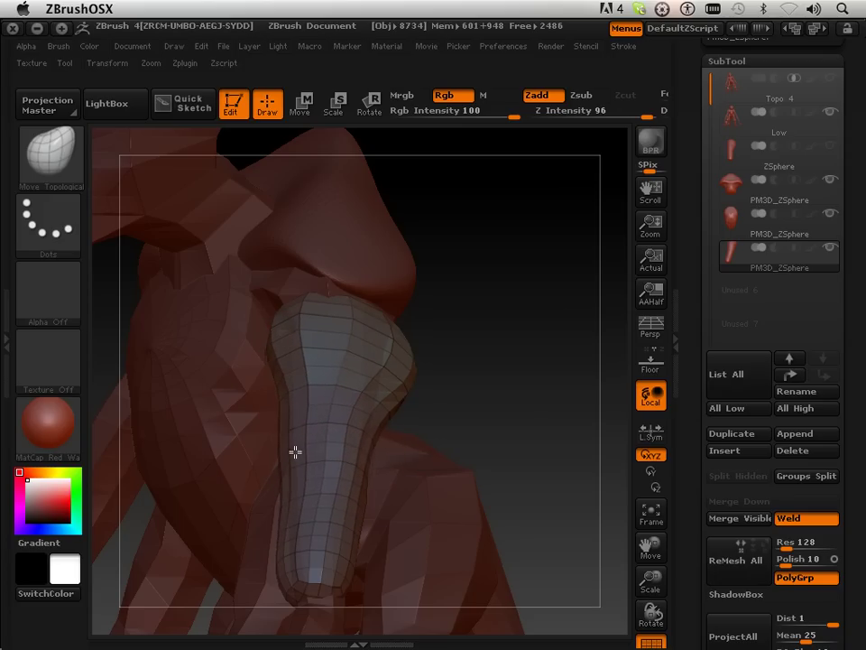
{"action": "mouse_move", "coordinate": [346, 441]}
{"action": "left_mouse_down"}
{"action": "mouse_move", "coordinate": [457, 387]}
{"action": "mouse_move", "coordinate": [368, 494]}
{"action": "left_mouse_up"}
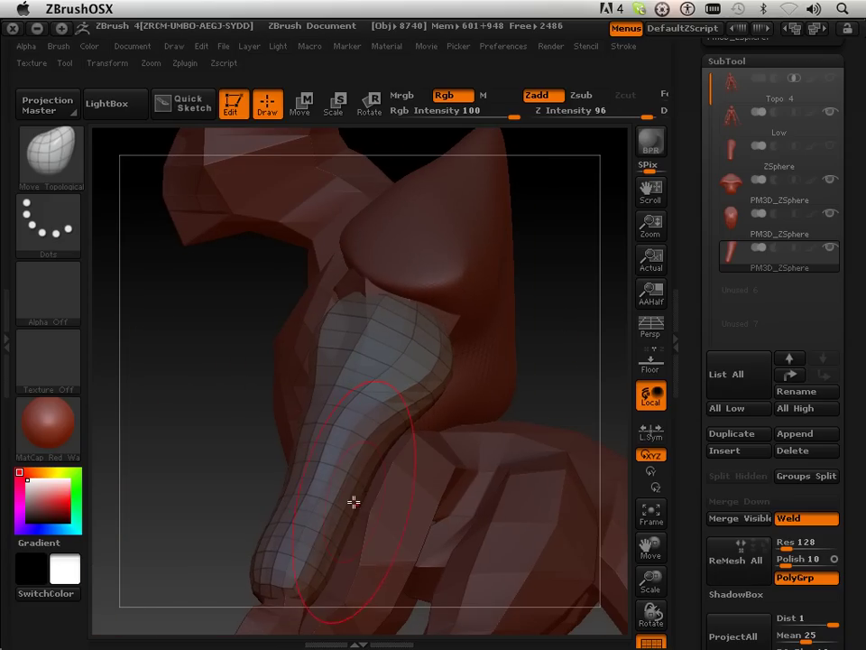
{"action": "left_click", "coordinate": [285, 568]}
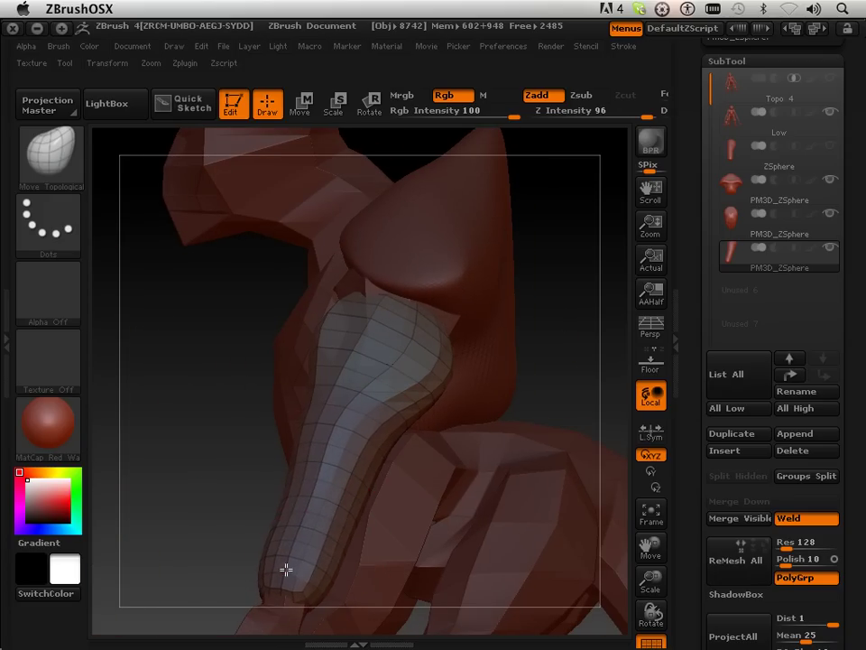
Subdivide the upper-arm mesh up to subdivision level 5.
{"action": "left_click_drag", "start_coordinate": [176, 515], "coordinate": [294, 479]}
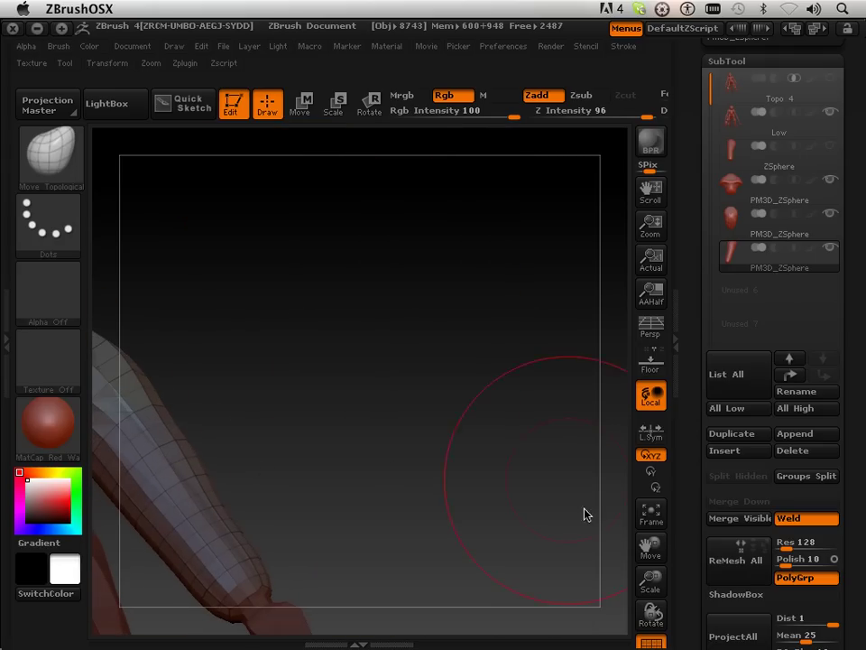
{"action": "key", "text": "f"}
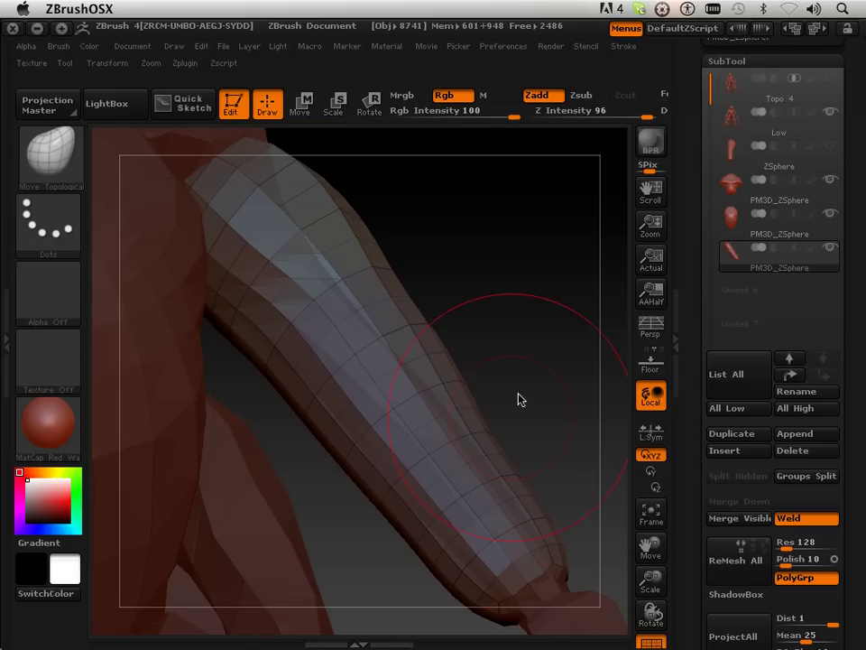
{"action": "left_click_drag", "start_coordinate": [512, 390], "coordinate": [505, 425]}
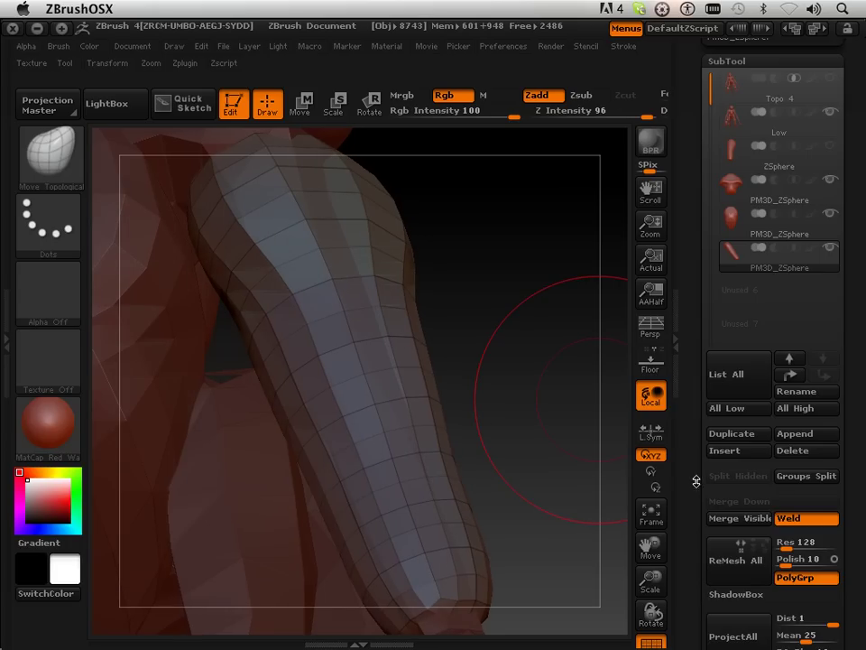
{"action": "left_click_drag", "start_coordinate": [692, 474], "coordinate": [700, 325]}
{"action": "left_click", "coordinate": [726, 347]}
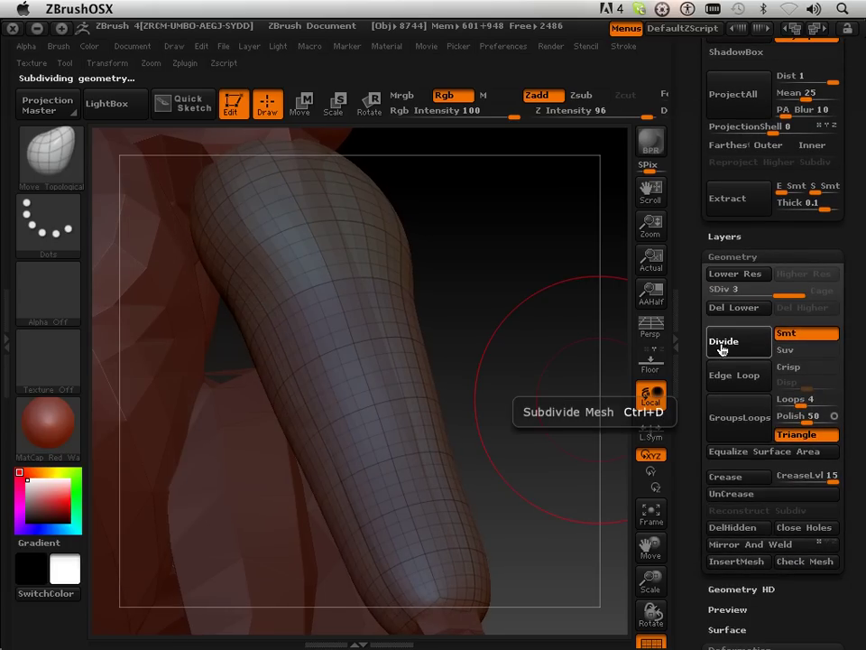
{"action": "left_click", "coordinate": [722, 350]}
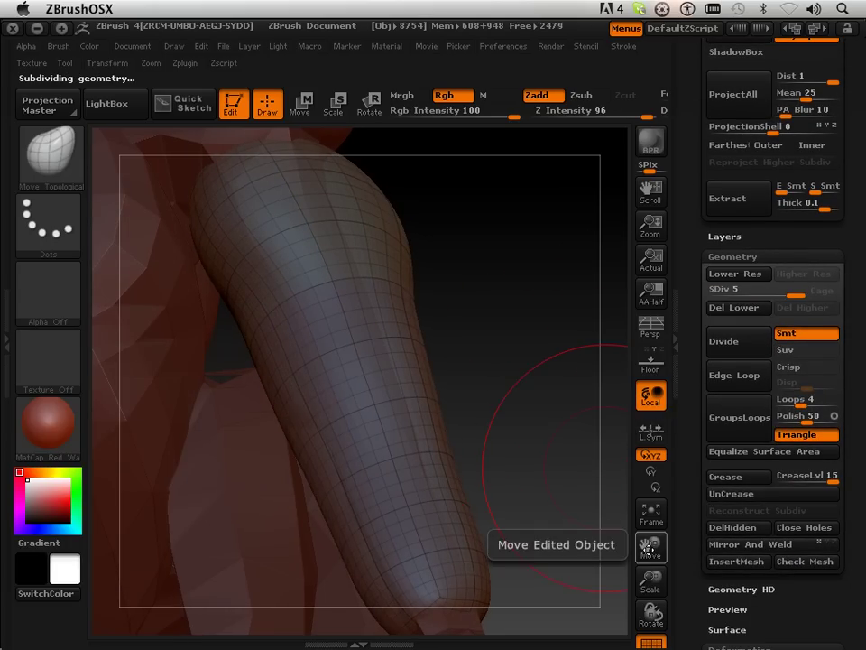
Choose the ClipCurve brush and clip the front side of the upper-arm mesh along a line from elbow to shoulder.
{"action": "left_click_drag", "start_coordinate": [648, 545], "coordinate": [643, 492]}
{"action": "mouse_move", "coordinate": [514, 445]}
{"action": "left_mouse_down"}
{"action": "mouse_move", "coordinate": [526, 422]}
{"action": "mouse_move", "coordinate": [466, 449]}
{"action": "left_mouse_up"}
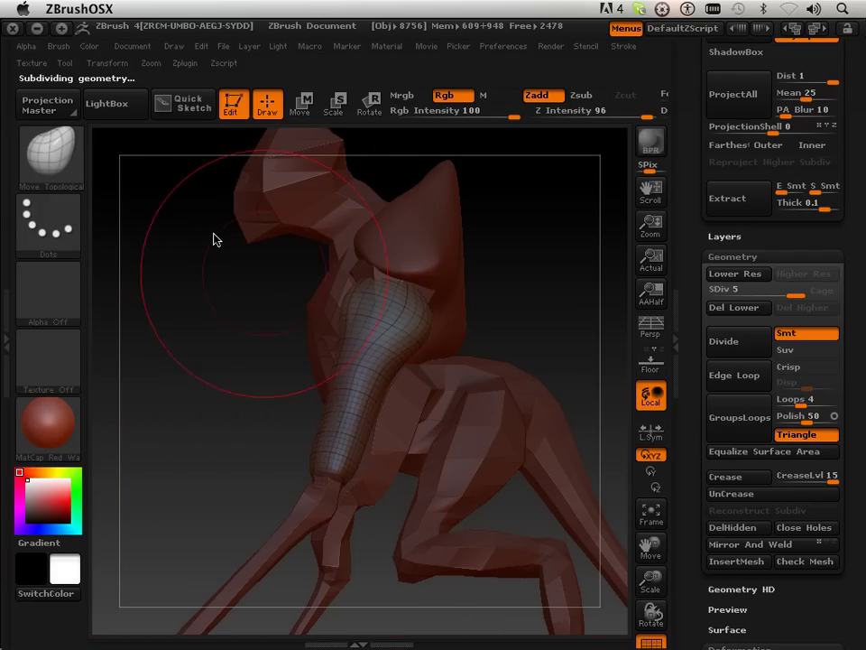
{"action": "left_click", "coordinate": [56, 190]}
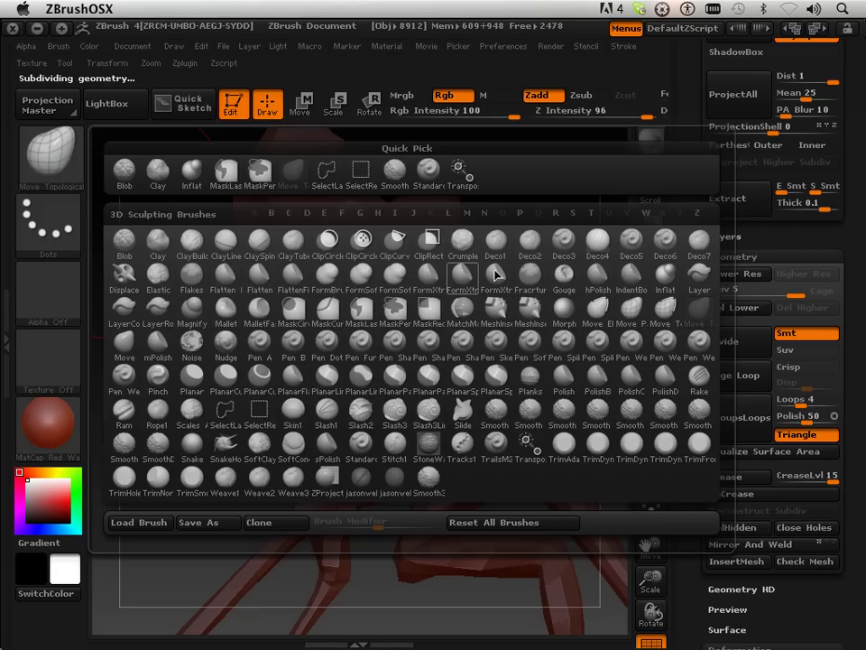
{"action": "left_click", "coordinate": [395, 239]}
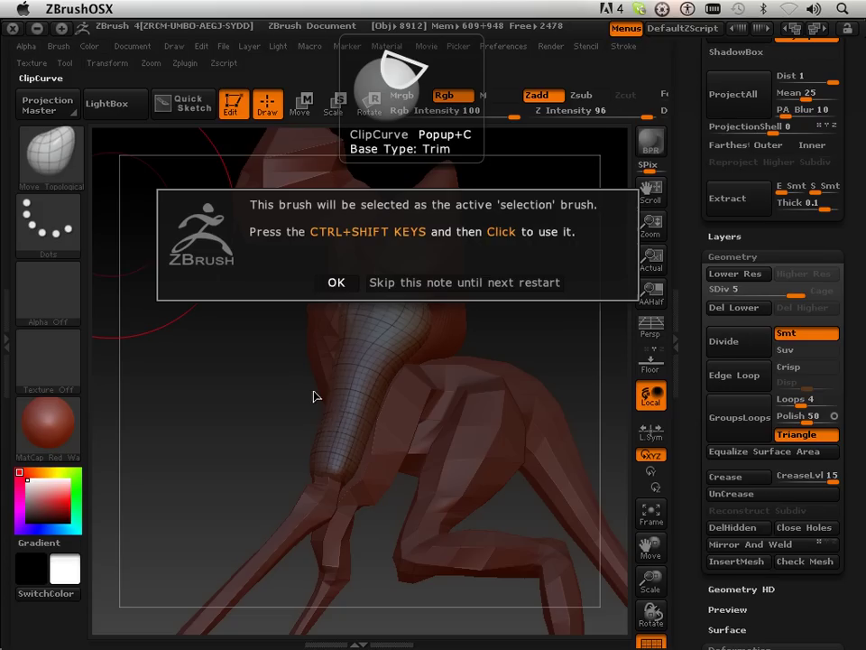
{"action": "left_click", "coordinate": [337, 284]}
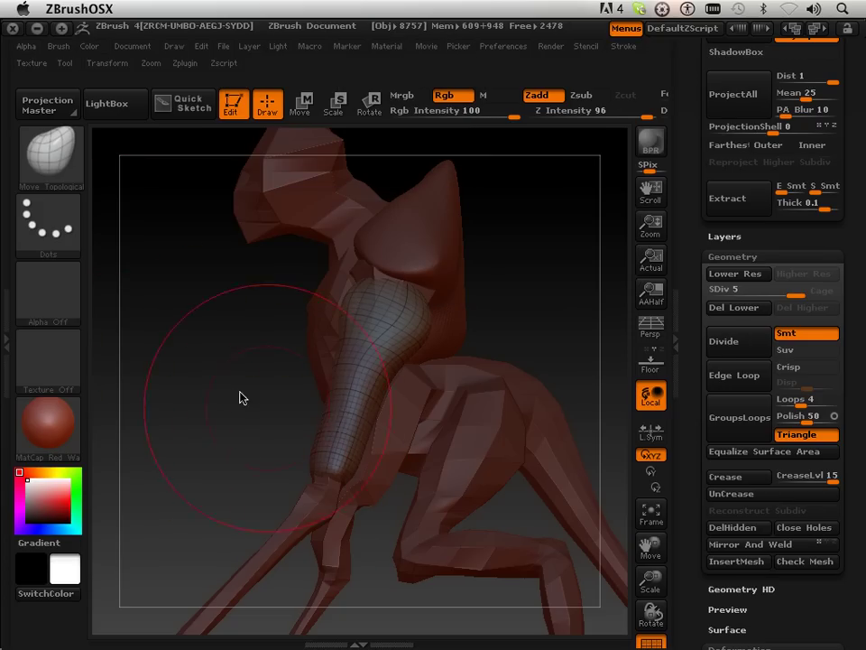
{"action": "key", "text": "ctrl+shift"}
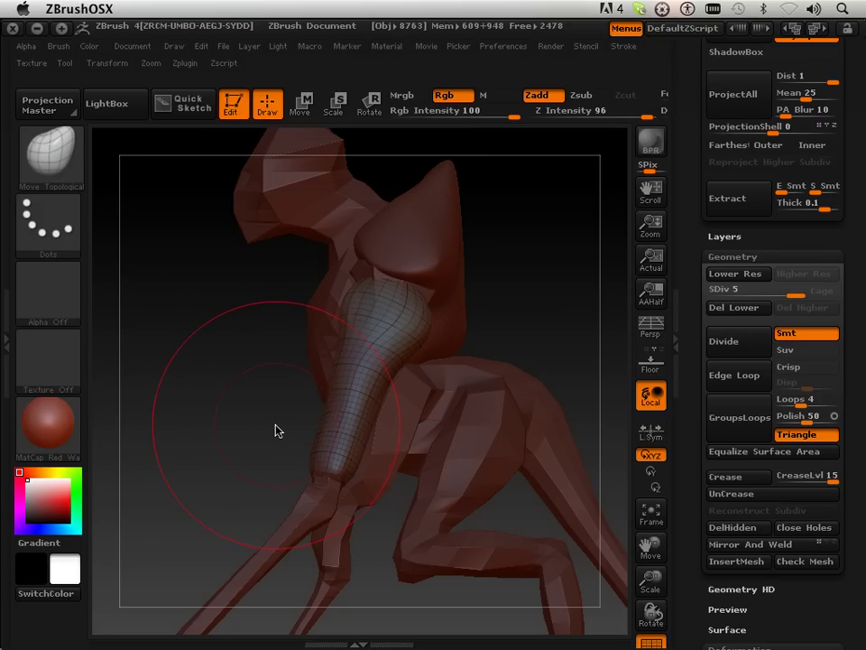
{"action": "key", "text": "ctrl+shift"}
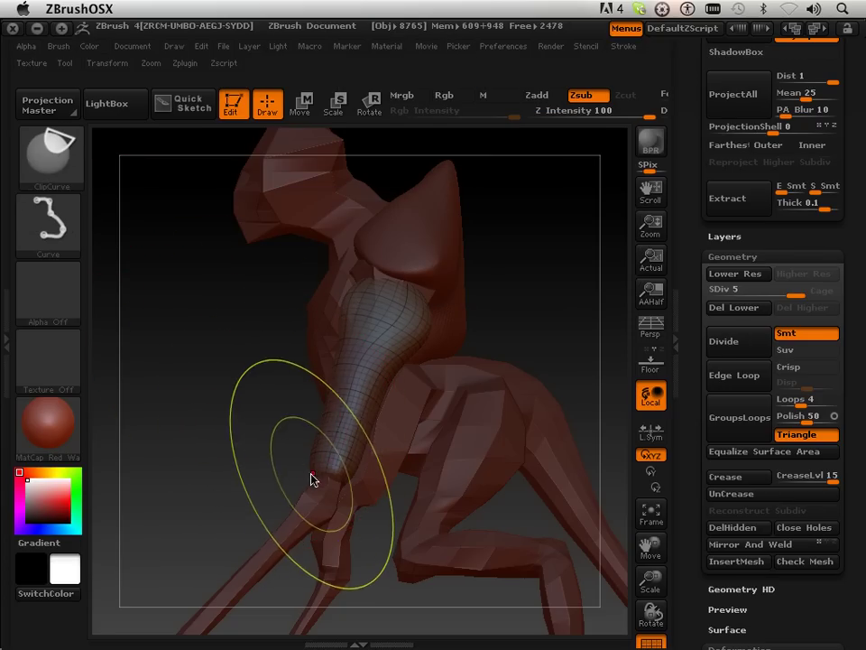
{"action": "left_click_drag", "start_coordinate": [308, 493], "coordinate": [379, 272], "text": "ctrl+shift"}
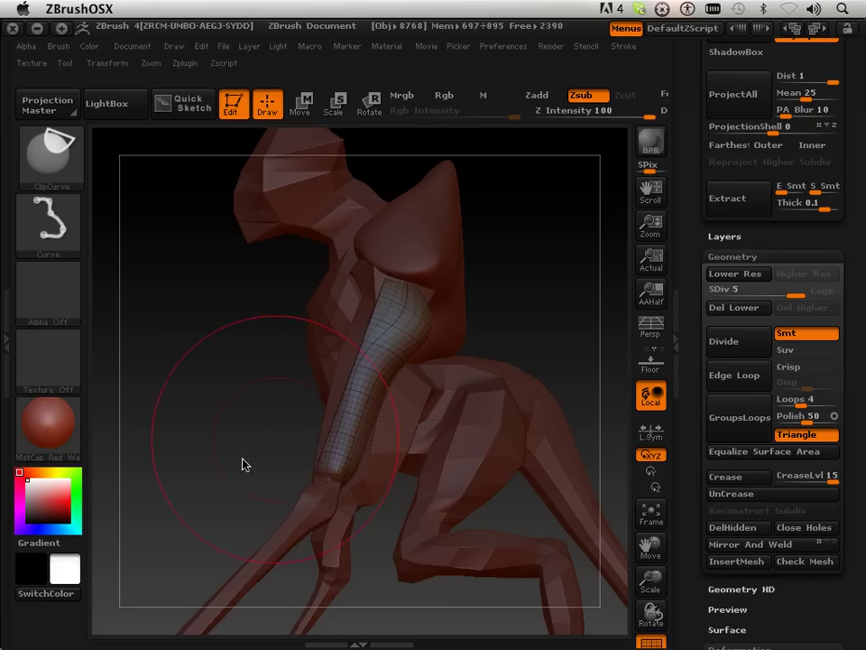
Nudge the upper front edge of the clipped arm mesh using Move Topological with a smaller brush.
{"action": "mouse_move", "coordinate": [232, 452]}
{"action": "left_mouse_down"}
{"action": "mouse_move", "coordinate": [281, 442]}
{"action": "mouse_move", "coordinate": [269, 443]}
{"action": "mouse_move", "coordinate": [266, 427]}
{"action": "mouse_move", "coordinate": [270, 384]}
{"action": "mouse_move", "coordinate": [207, 437]}
{"action": "mouse_move", "coordinate": [218, 460]}
{"action": "mouse_move", "coordinate": [273, 401]}
{"action": "mouse_move", "coordinate": [238, 389]}
{"action": "mouse_move", "coordinate": [335, 348]}
{"action": "mouse_move", "coordinate": [437, 333]}
{"action": "mouse_move", "coordinate": [418, 350]}
{"action": "mouse_move", "coordinate": [404, 348]}
{"action": "left_mouse_up"}
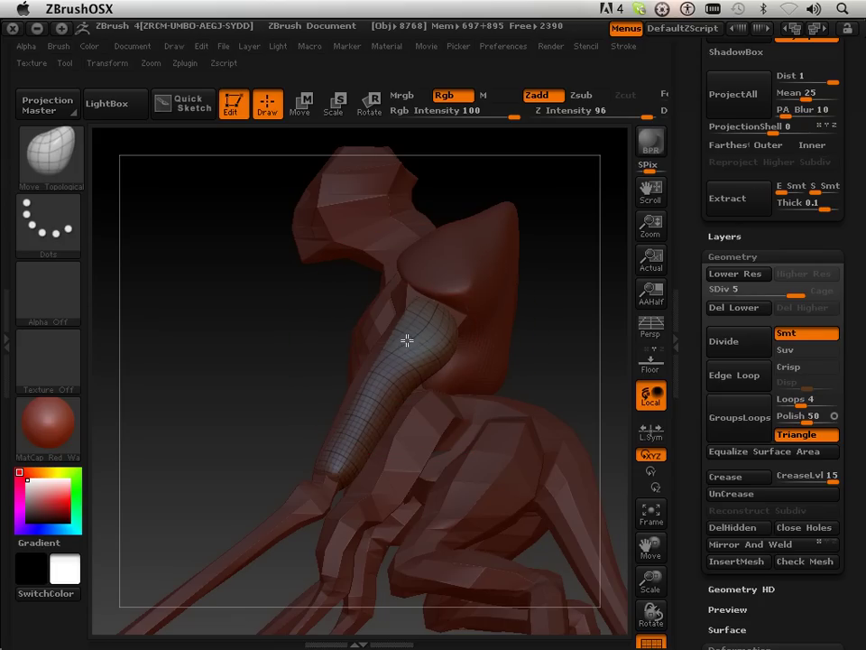
{"action": "key", "text": "["}
{"action": "left_click_drag", "start_coordinate": [408, 328], "coordinate": [391, 315]}
Clip the shoulder end of the upper-arm mesh flat with a straight ClipCurve cut across the arm.
{"action": "mouse_move", "coordinate": [206, 363]}
{"action": "left_mouse_down"}
{"action": "mouse_move", "coordinate": [299, 334]}
{"action": "mouse_move", "coordinate": [327, 300]}
{"action": "mouse_move", "coordinate": [311, 236]}
{"action": "mouse_move", "coordinate": [269, 169]}
{"action": "mouse_move", "coordinate": [288, 217]}
{"action": "mouse_move", "coordinate": [369, 304]}
{"action": "mouse_move", "coordinate": [364, 346]}
{"action": "mouse_move", "coordinate": [352, 354]}
{"action": "mouse_move", "coordinate": [392, 316]}
{"action": "mouse_move", "coordinate": [378, 345]}
{"action": "mouse_move", "coordinate": [393, 346]}
{"action": "mouse_move", "coordinate": [389, 313]}
{"action": "mouse_move", "coordinate": [414, 300]}
{"action": "mouse_move", "coordinate": [423, 361]}
{"action": "mouse_move", "coordinate": [362, 281]}
{"action": "mouse_move", "coordinate": [354, 402]}
{"action": "mouse_move", "coordinate": [356, 197]}
{"action": "left_mouse_up"}
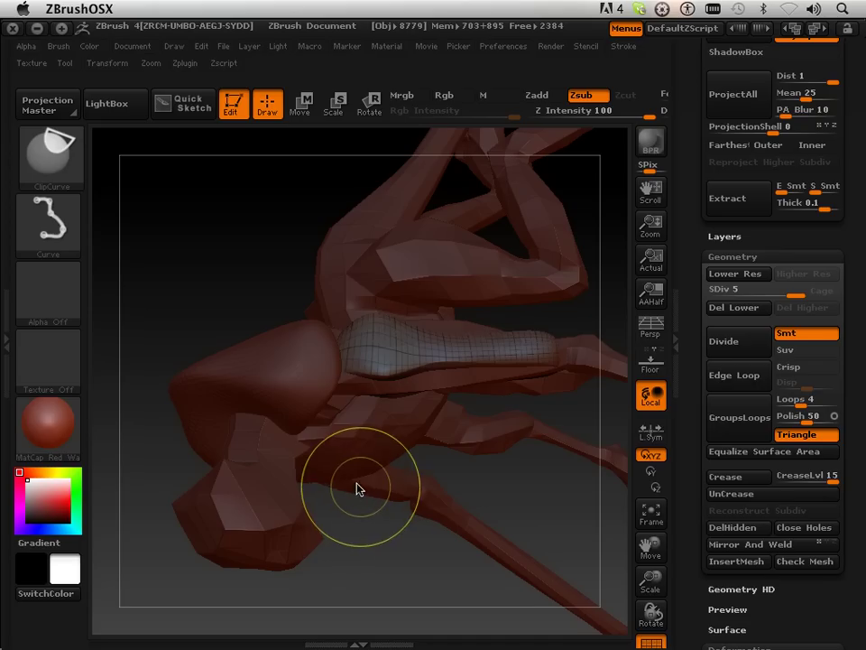
{"action": "left_click_drag", "start_coordinate": [358, 483], "coordinate": [357, 257], "text": "ctrl+shift"}
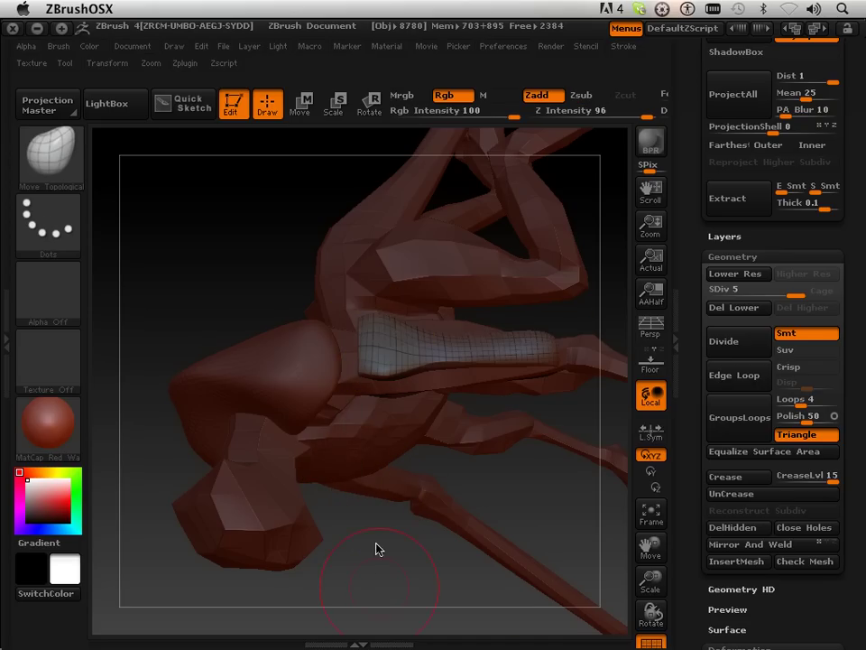
{"action": "left_click_drag", "start_coordinate": [376, 520], "coordinate": [382, 383]}
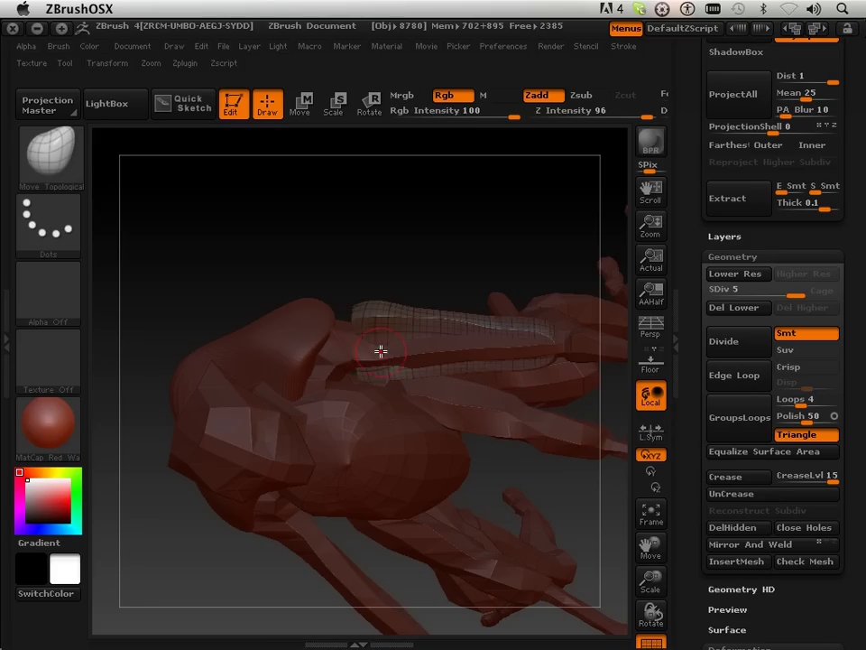
Smooth the clipped shoulder end, lowering the mesh to subdivision level 2 and on to level 1.
{"action": "key", "text": "shift"}
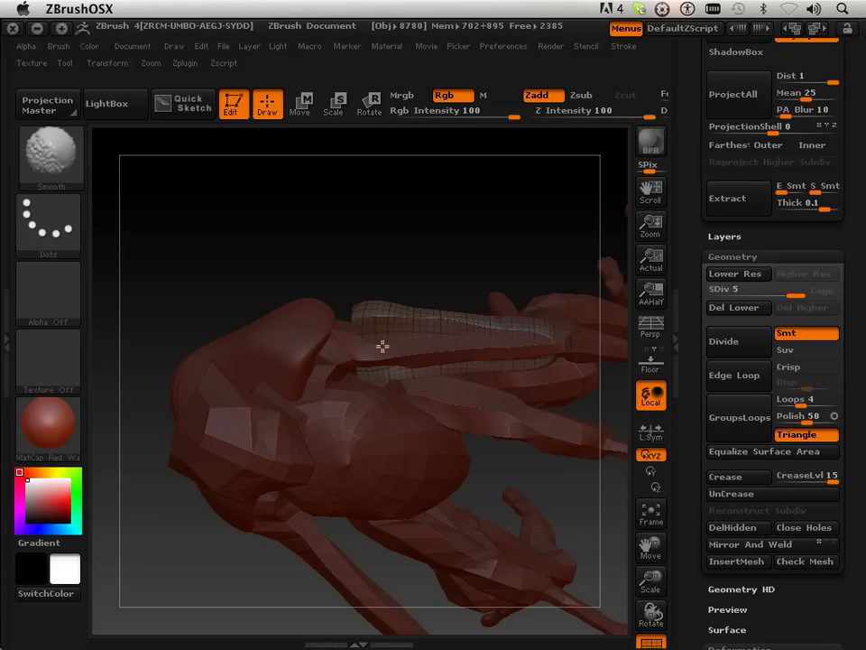
{"action": "key", "text": "shift"}
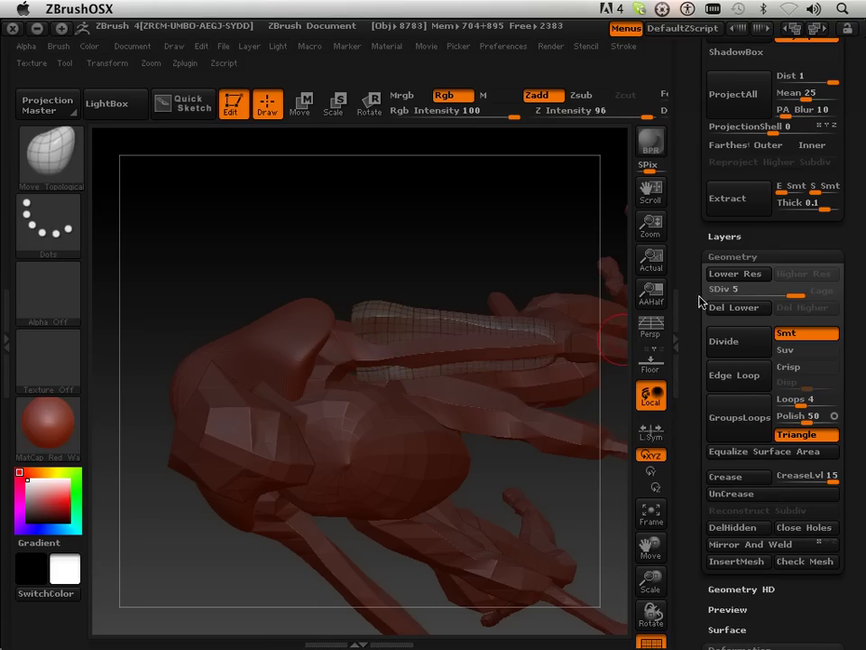
{"action": "left_click", "coordinate": [739, 293]}
{"action": "key", "text": "shift"}
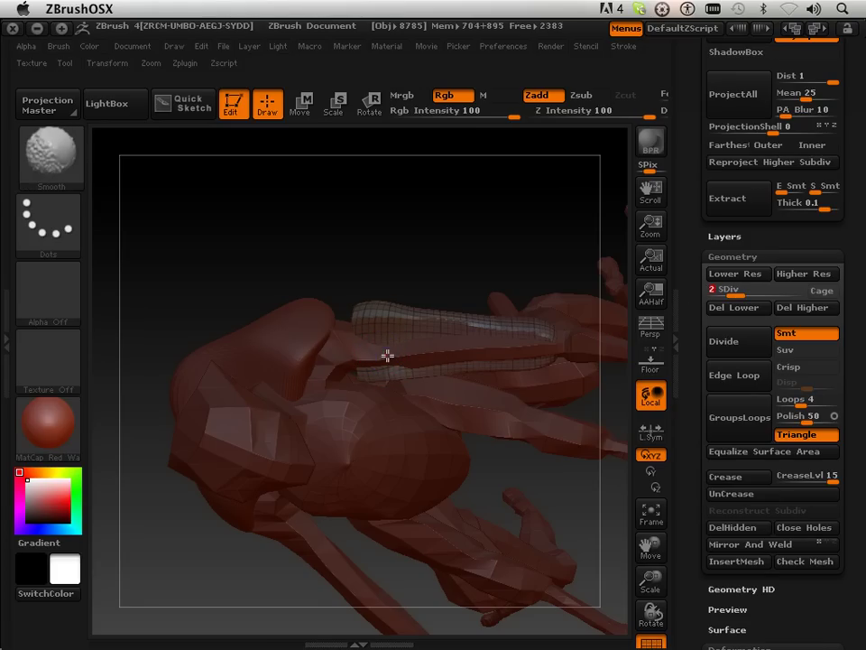
{"action": "key", "text": "shift+d"}
Reshape the shoulder end with Move Topological at the lowest level and raise the mesh to subdivision level 2.
{"action": "left_click_drag", "start_coordinate": [442, 252], "coordinate": [415, 339]}
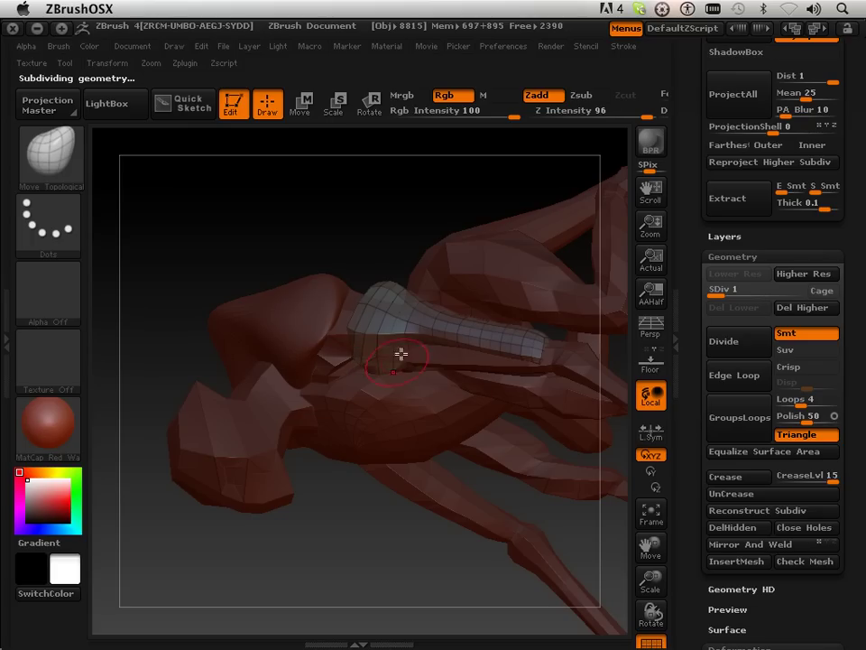
{"action": "mouse_move", "coordinate": [410, 300]}
{"action": "left_mouse_down"}
{"action": "mouse_move", "coordinate": [412, 145]}
{"action": "mouse_move", "coordinate": [414, 290]}
{"action": "mouse_move", "coordinate": [415, 174]}
{"action": "mouse_move", "coordinate": [434, 233]}
{"action": "mouse_move", "coordinate": [424, 246]}
{"action": "mouse_move", "coordinate": [433, 263]}
{"action": "mouse_move", "coordinate": [404, 341]}
{"action": "left_mouse_up"}
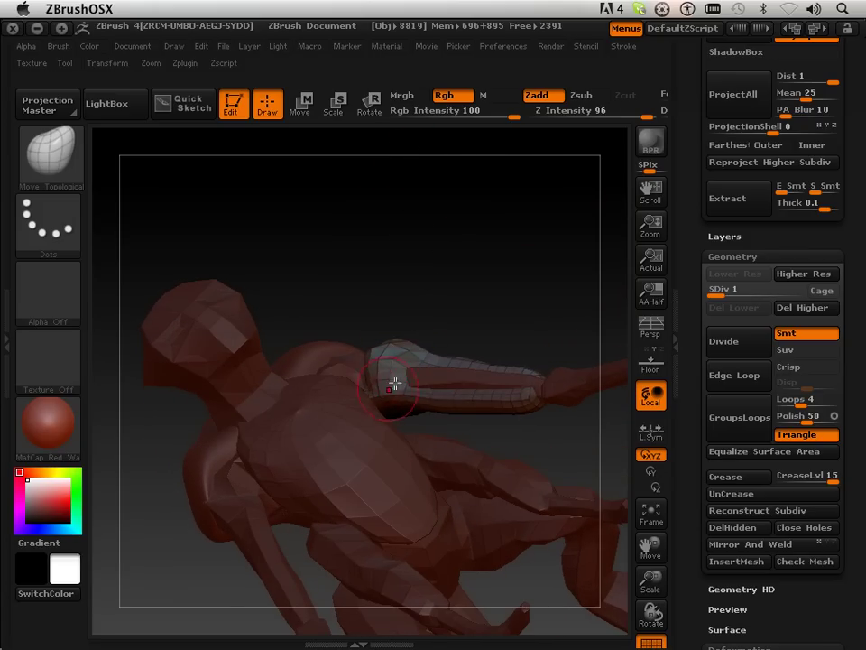
{"action": "key", "text": "ctrl+d"}
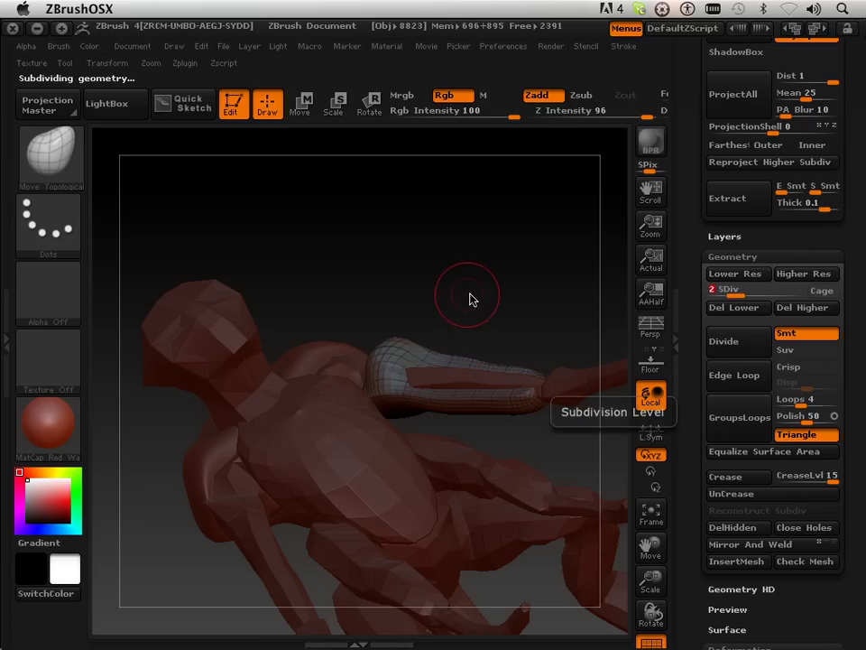
Smooth the shoulder end of the upper-arm mesh at subdivision level 2.
{"action": "key", "text": "shift"}
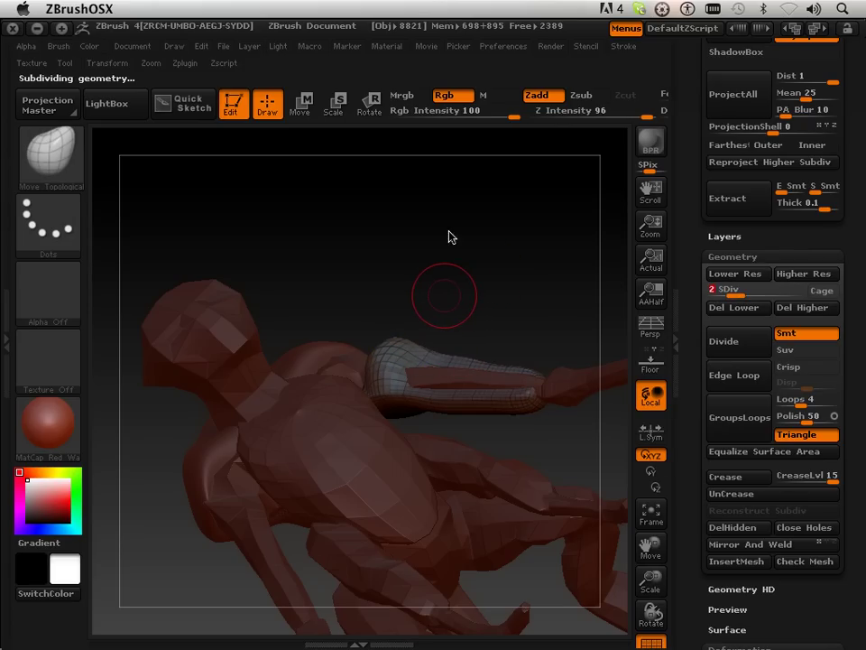
{"action": "left_click_drag", "start_coordinate": [450, 247], "coordinate": [438, 263]}
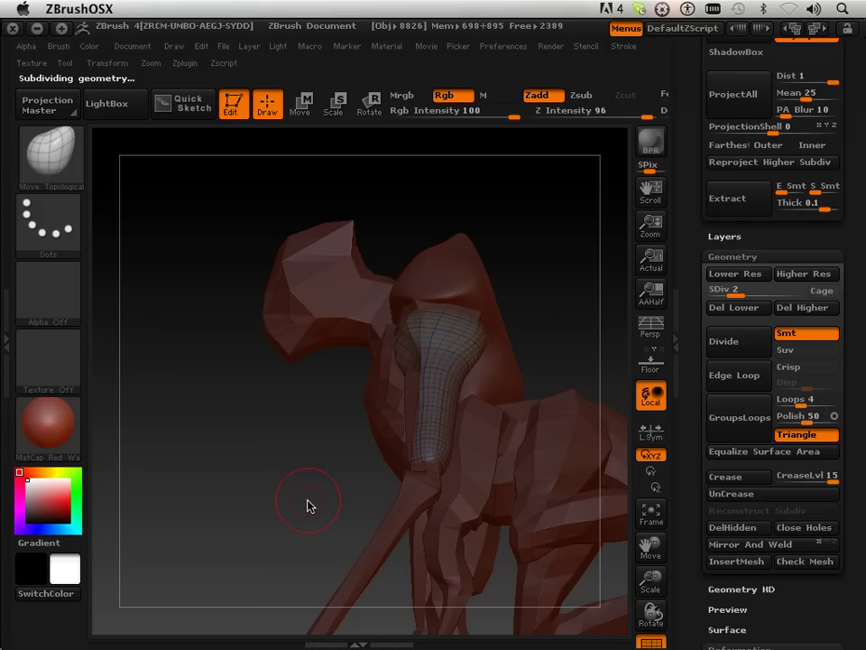
{"action": "left_click_drag", "start_coordinate": [307, 505], "coordinate": [306, 504]}
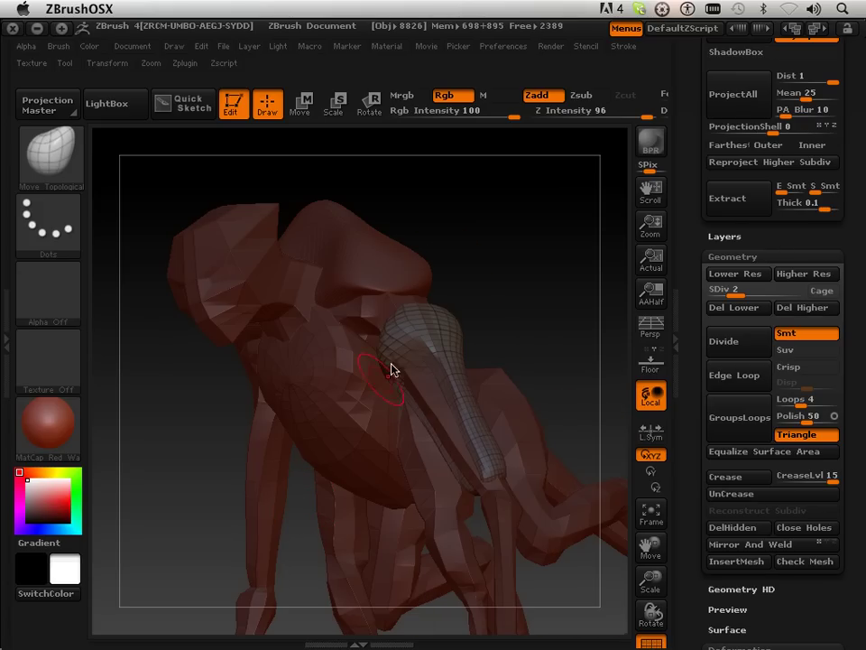
{"action": "key", "text": "shift"}
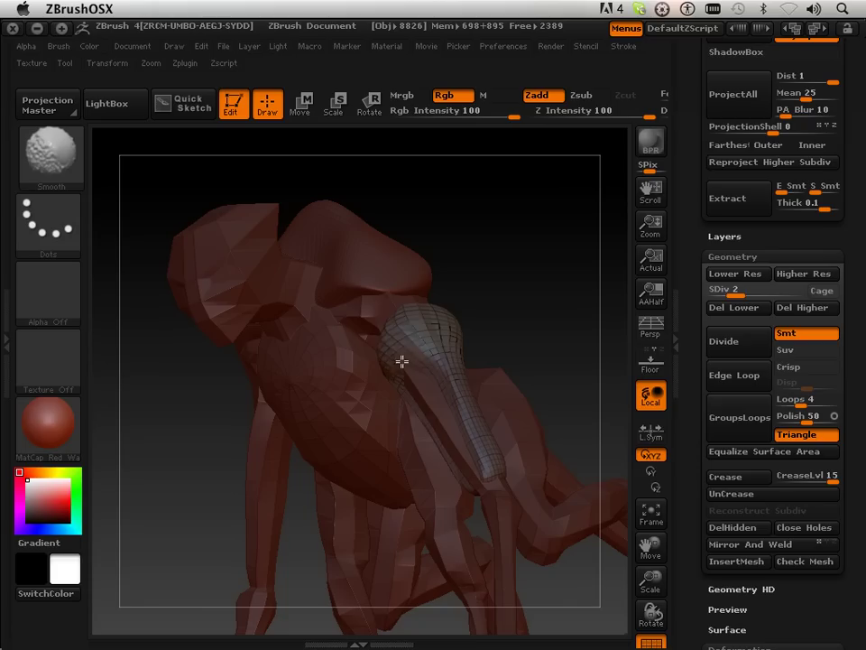
Pull the shoulder end of the upper-arm mesh into front and rear prongs around the shoulder mass with Move Topological.
{"action": "left_click_drag", "start_coordinate": [482, 283], "coordinate": [524, 271]}
{"action": "mouse_move", "coordinate": [325, 283]}
{"action": "left_mouse_down"}
{"action": "mouse_move", "coordinate": [396, 300]}
{"action": "mouse_move", "coordinate": [386, 358]}
{"action": "mouse_move", "coordinate": [344, 339]}
{"action": "left_mouse_up"}
{"action": "mouse_move", "coordinate": [418, 313]}
{"action": "left_mouse_down"}
{"action": "mouse_move", "coordinate": [402, 301]}
{"action": "mouse_move", "coordinate": [406, 263]}
{"action": "mouse_move", "coordinate": [387, 317]}
{"action": "left_mouse_up"}
{"action": "mouse_move", "coordinate": [462, 305]}
{"action": "left_mouse_down"}
{"action": "mouse_move", "coordinate": [363, 325]}
{"action": "mouse_move", "coordinate": [402, 318]}
{"action": "mouse_move", "coordinate": [449, 325]}
{"action": "left_mouse_up"}
{"action": "mouse_move", "coordinate": [296, 406]}
{"action": "left_mouse_down"}
{"action": "mouse_move", "coordinate": [313, 422]}
{"action": "mouse_move", "coordinate": [306, 439]}
{"action": "mouse_move", "coordinate": [436, 314]}
{"action": "left_mouse_up"}
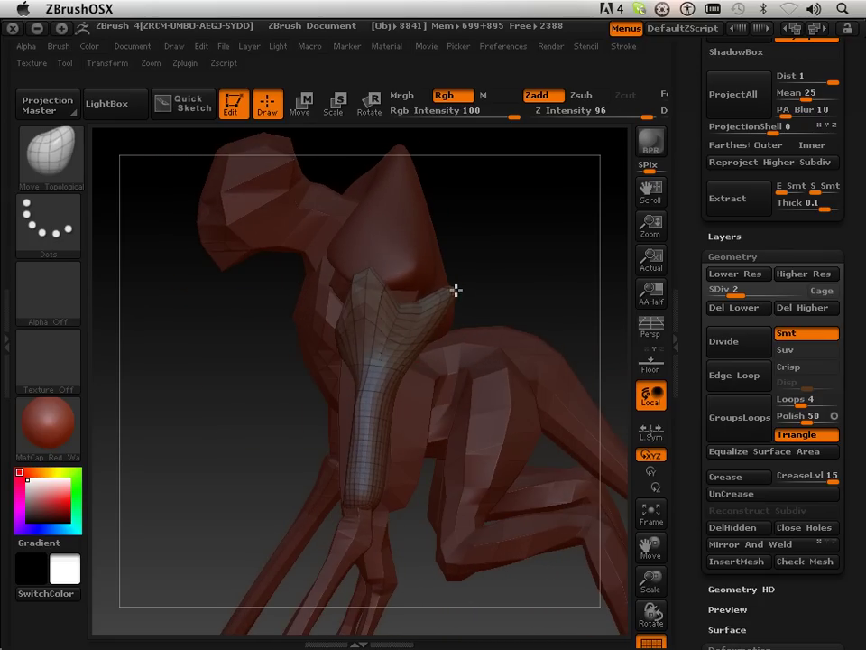
Pull the front of the mesh's elbow end forward over the joint with Move Topological and smooth it.
{"action": "left_click_drag", "start_coordinate": [499, 271], "coordinate": [538, 267]}
{"action": "left_click_drag", "start_coordinate": [374, 497], "coordinate": [365, 501]}
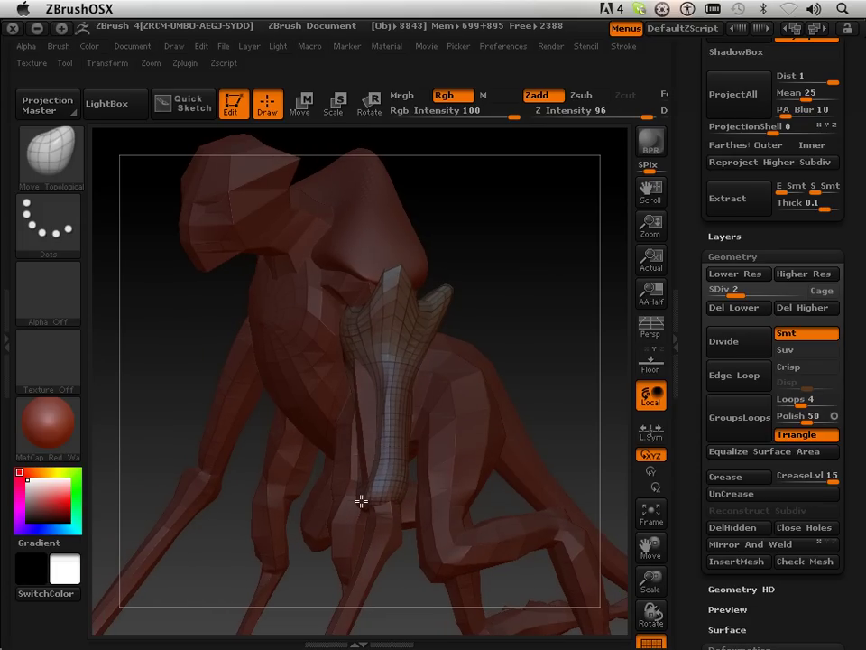
{"action": "key", "text": "shift"}
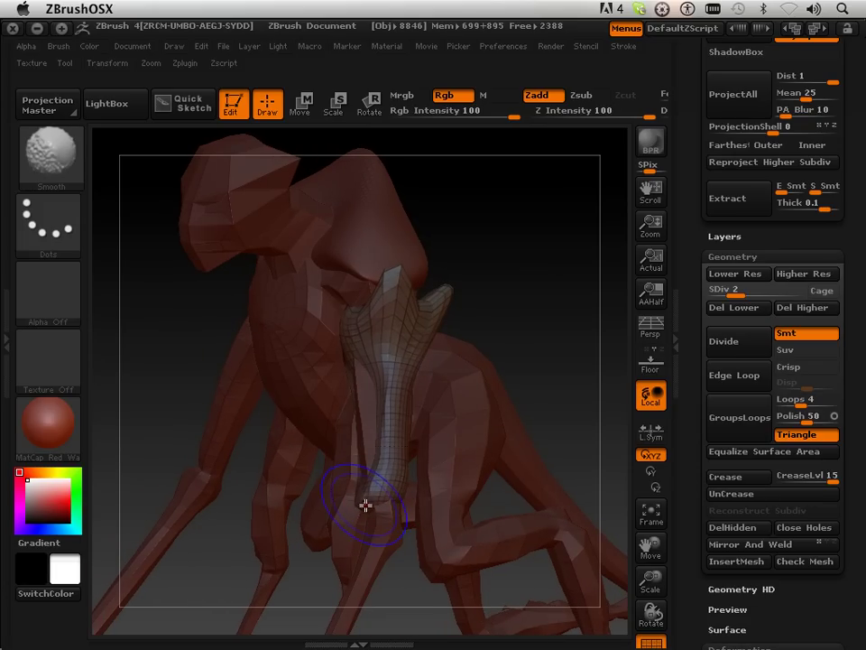
{"action": "left_click_drag", "start_coordinate": [371, 488], "coordinate": [359, 493]}
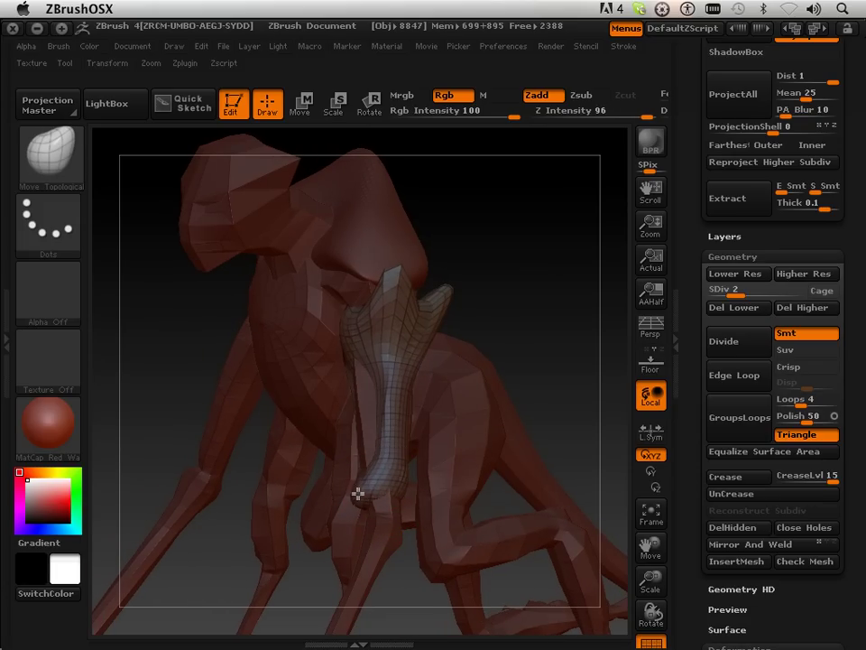
{"action": "key", "text": "shift"}
Pull the rear corner of the elbow end down and back past the joint with Move Topological and smooth it.
{"action": "mouse_move", "coordinate": [260, 588]}
{"action": "left_mouse_down"}
{"action": "mouse_move", "coordinate": [296, 565]}
{"action": "mouse_move", "coordinate": [318, 563]}
{"action": "left_mouse_up"}
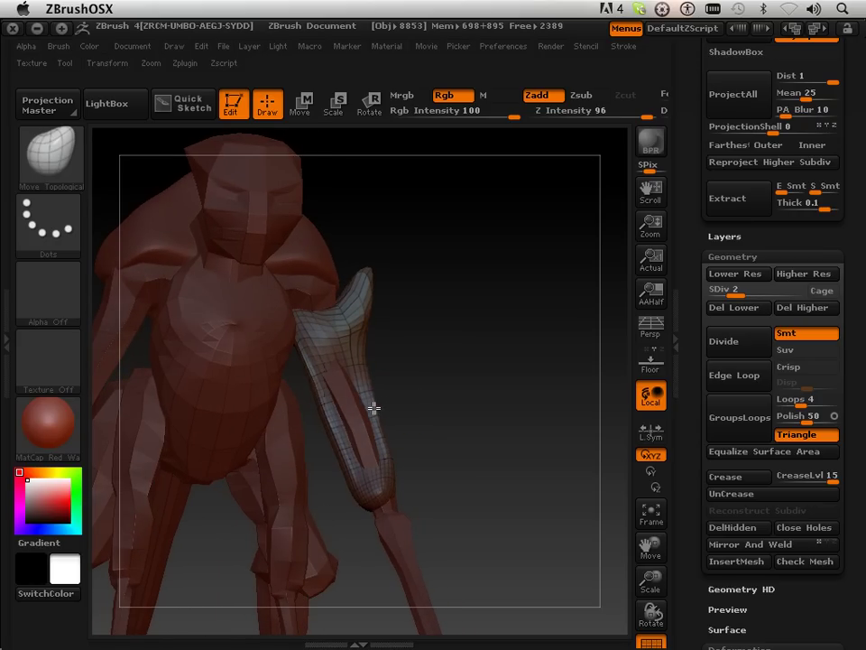
{"action": "mouse_move", "coordinate": [397, 406]}
{"action": "left_mouse_down"}
{"action": "mouse_move", "coordinate": [406, 404]}
{"action": "mouse_move", "coordinate": [343, 416]}
{"action": "mouse_move", "coordinate": [354, 461]}
{"action": "left_mouse_up"}
{"action": "left_click_drag", "start_coordinate": [397, 499], "coordinate": [425, 517]}
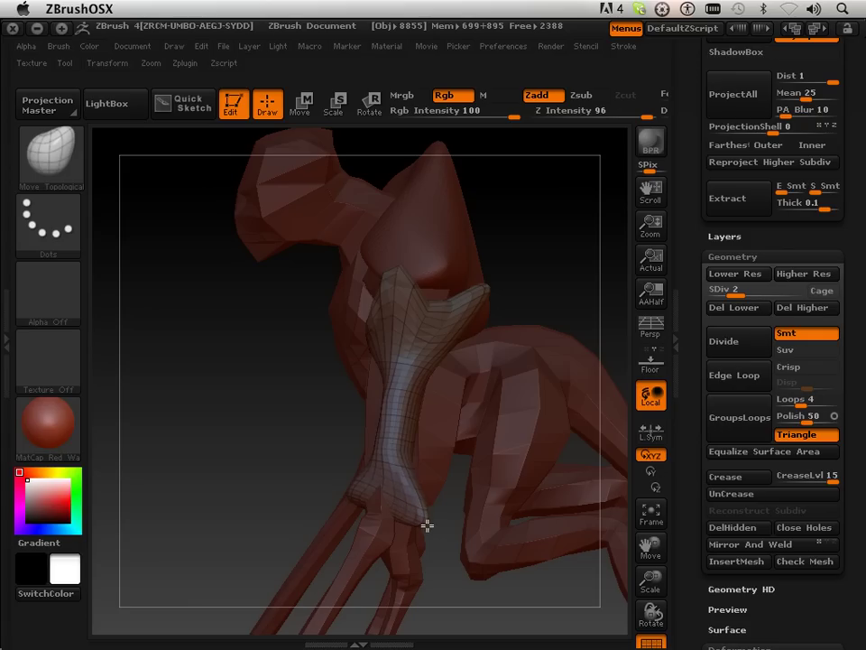
{"action": "key", "text": "shift"}
{"action": "left_click_drag", "start_coordinate": [387, 500], "coordinate": [390, 507]}
Smooth and reshape the outer side of the upper-arm mesh from shoulder to elbow to follow the arm.
{"action": "left_click_drag", "start_coordinate": [318, 469], "coordinate": [435, 458]}
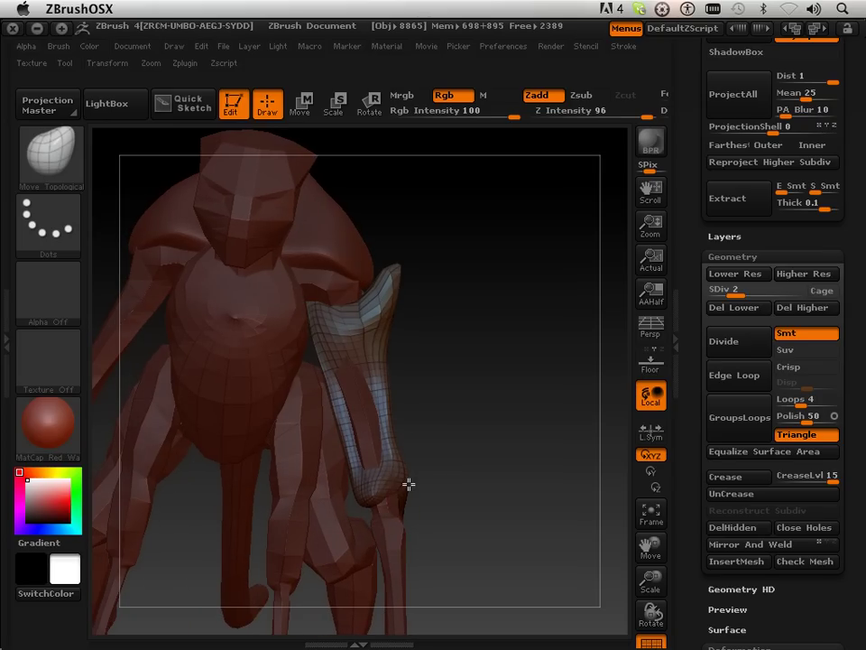
{"action": "key", "text": "shift"}
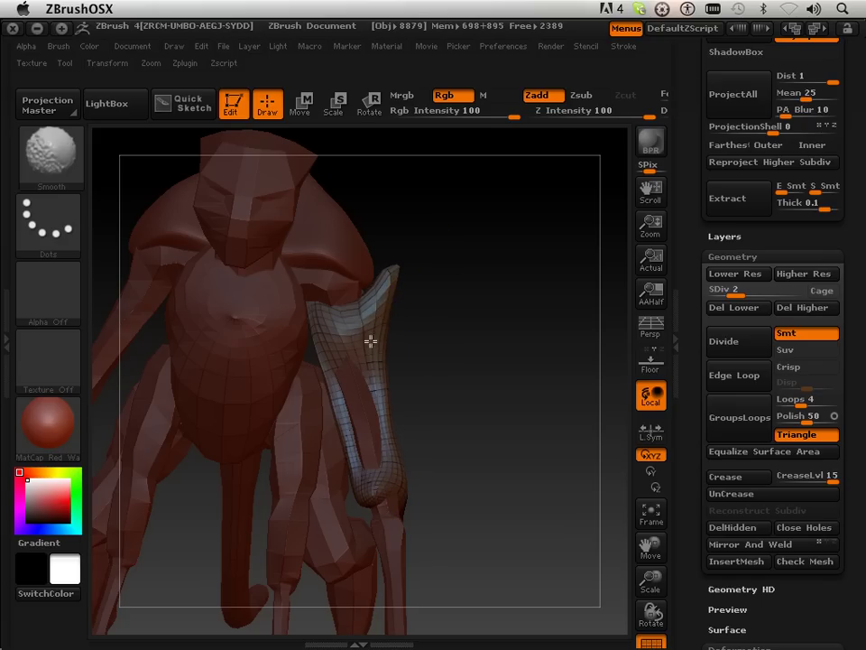
{"action": "mouse_move", "coordinate": [451, 367]}
{"action": "left_mouse_down"}
{"action": "mouse_move", "coordinate": [459, 346]}
{"action": "mouse_move", "coordinate": [444, 314]}
{"action": "mouse_move", "coordinate": [456, 276]}
{"action": "mouse_move", "coordinate": [479, 329]}
{"action": "mouse_move", "coordinate": [452, 404]}
{"action": "mouse_move", "coordinate": [391, 416]}
{"action": "left_mouse_up"}
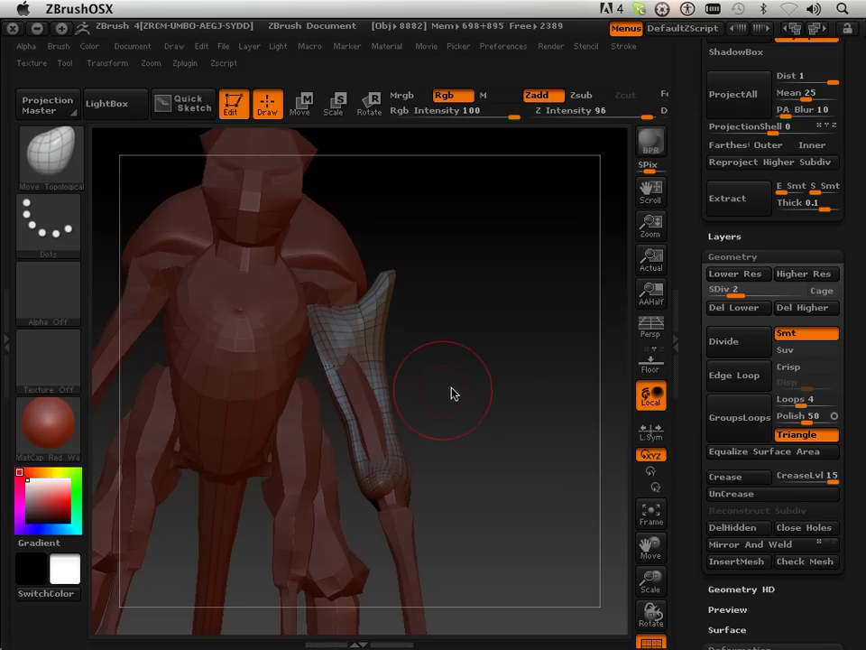
{"action": "left_click_drag", "start_coordinate": [451, 396], "coordinate": [430, 408]}
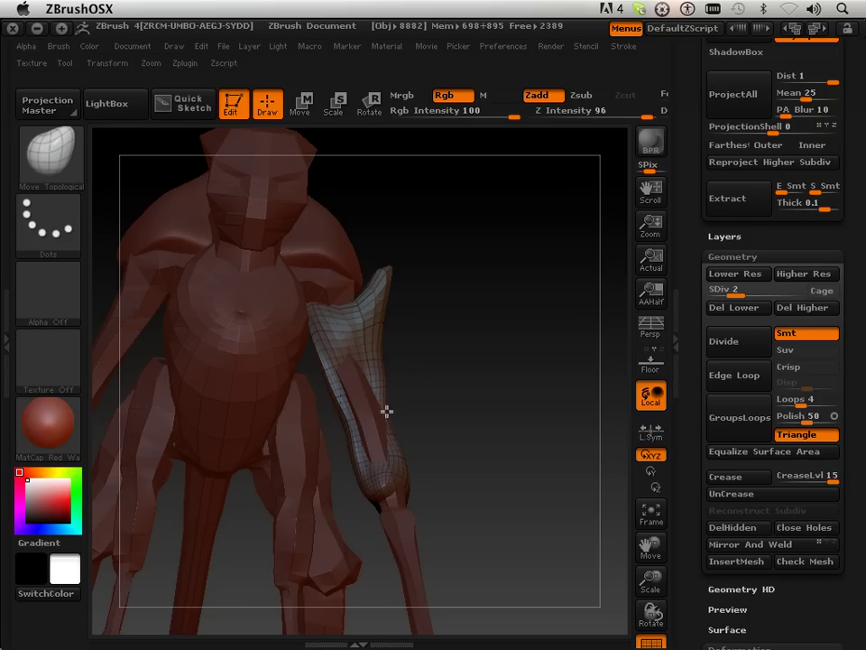
{"action": "key", "text": "shift"}
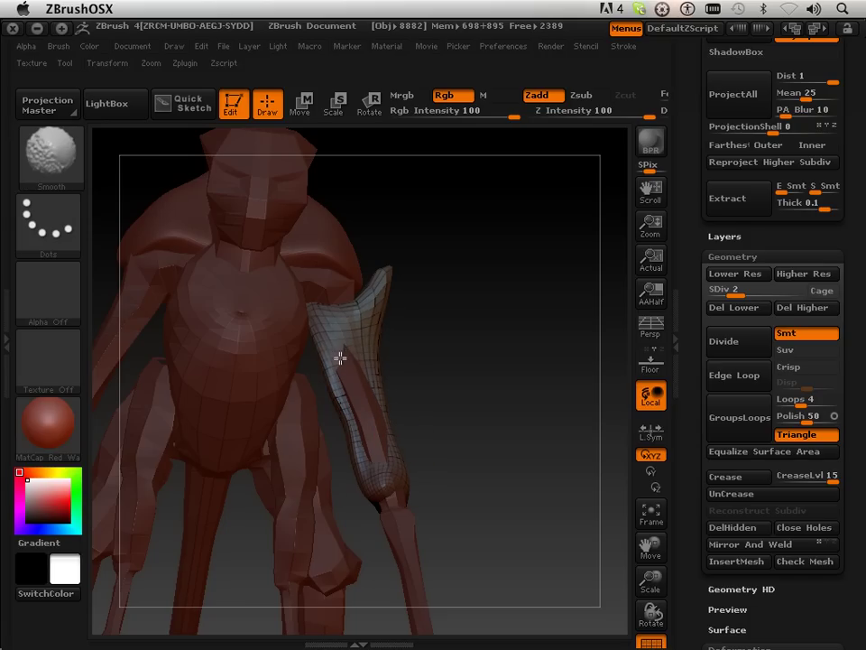
{"action": "left_click_drag", "start_coordinate": [408, 377], "coordinate": [398, 391]}
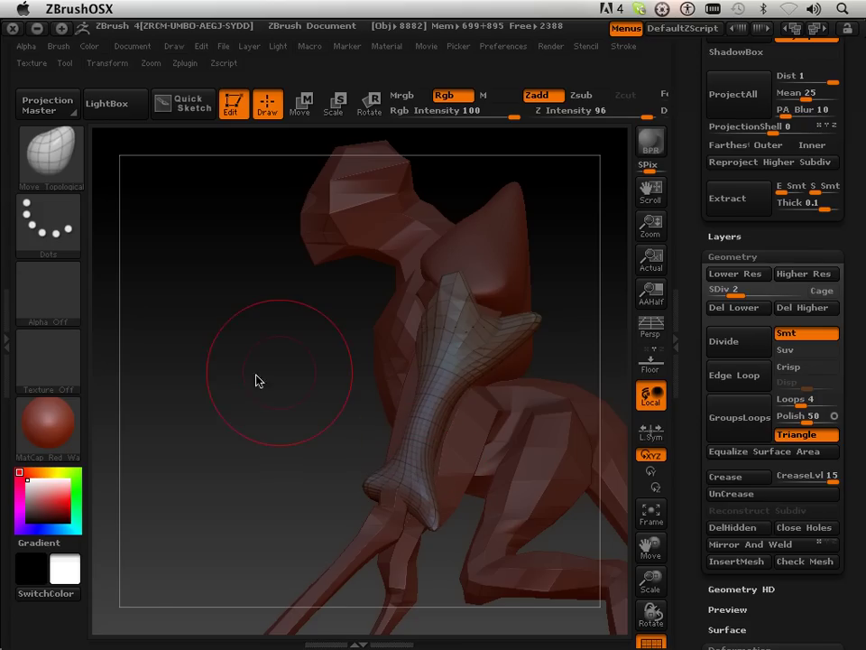
Shift the upper-arm mesh over the arm bone using a Transpose Move line laid from shoulder to elbow, and return to Draw mode.
{"action": "mouse_move", "coordinate": [242, 379]}
{"action": "left_mouse_down"}
{"action": "mouse_move", "coordinate": [222, 371]}
{"action": "mouse_move", "coordinate": [271, 370]}
{"action": "mouse_move", "coordinate": [270, 420]}
{"action": "mouse_move", "coordinate": [350, 374]}
{"action": "left_mouse_up"}
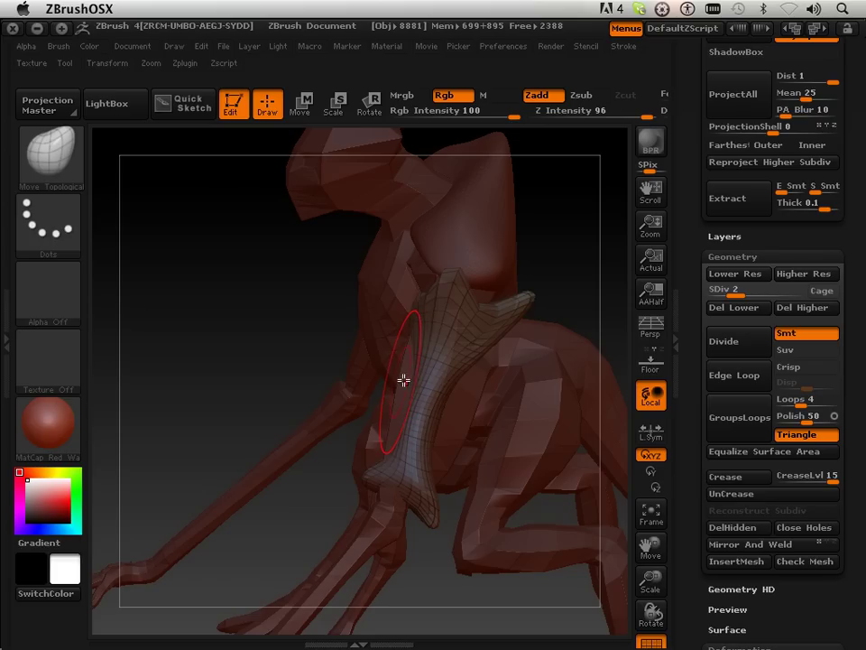
{"action": "key", "text": "w"}
{"action": "left_click_drag", "start_coordinate": [451, 313], "coordinate": [408, 469]}
{"action": "left_click_drag", "start_coordinate": [429, 393], "coordinate": [422, 395]}
{"action": "left_click_drag", "start_coordinate": [203, 346], "coordinate": [293, 322]}
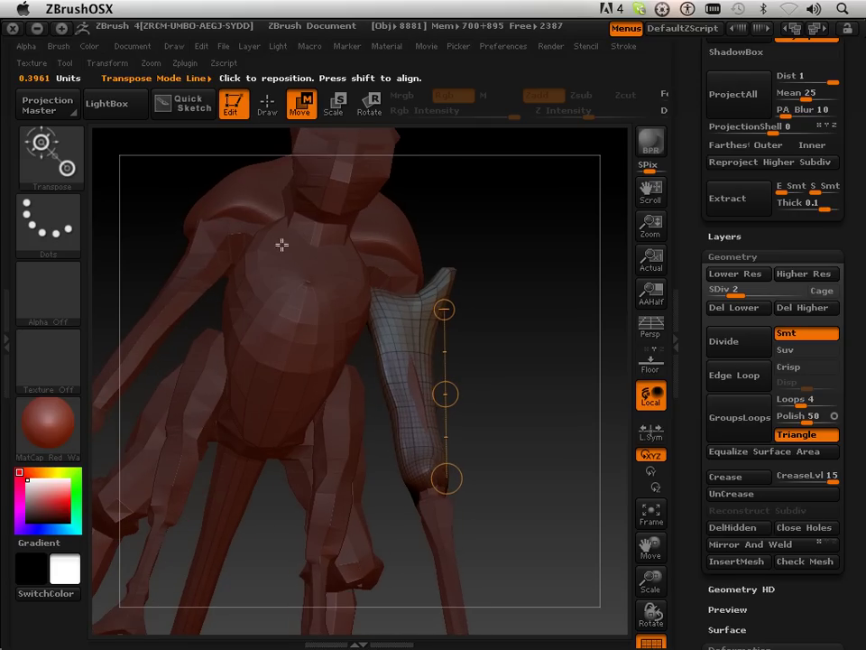
{"action": "left_click", "coordinate": [268, 106]}
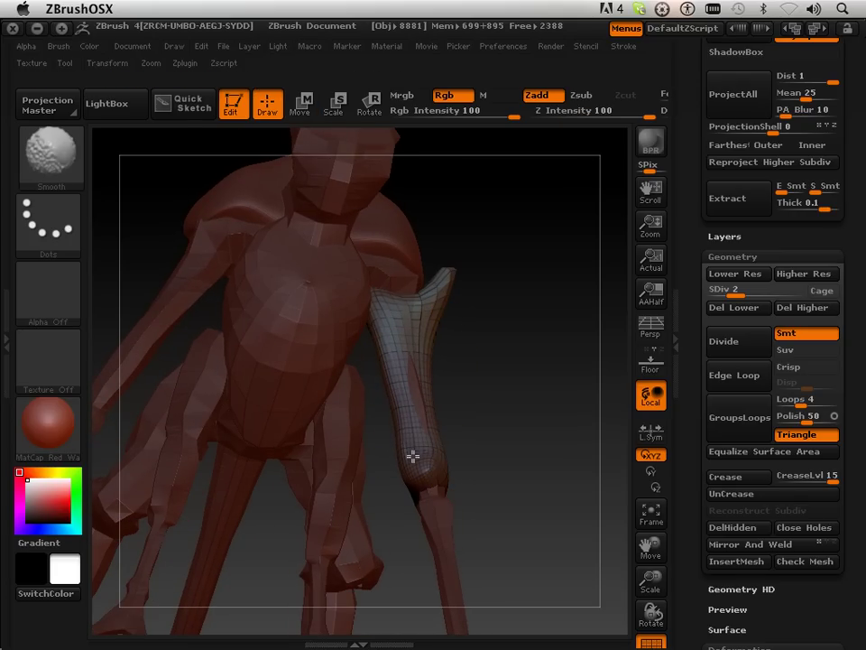
Widen the mid-section of the upper-arm mesh over the exposed bone with Move Topological and smooth it.
{"action": "mouse_move", "coordinate": [467, 414]}
{"action": "left_mouse_down"}
{"action": "mouse_move", "coordinate": [450, 406]}
{"action": "mouse_move", "coordinate": [430, 414]}
{"action": "left_mouse_up"}
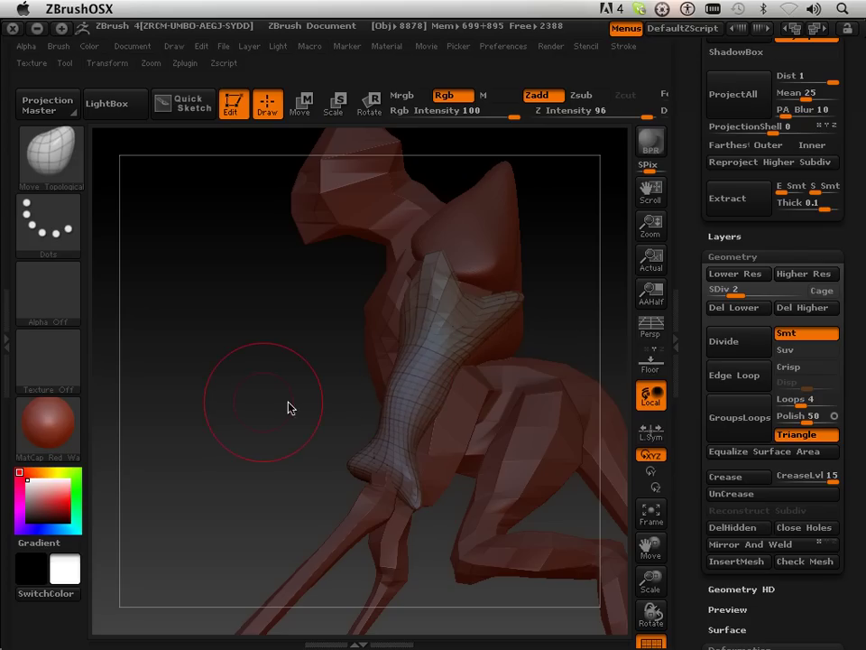
{"action": "left_click_drag", "start_coordinate": [313, 402], "coordinate": [370, 370]}
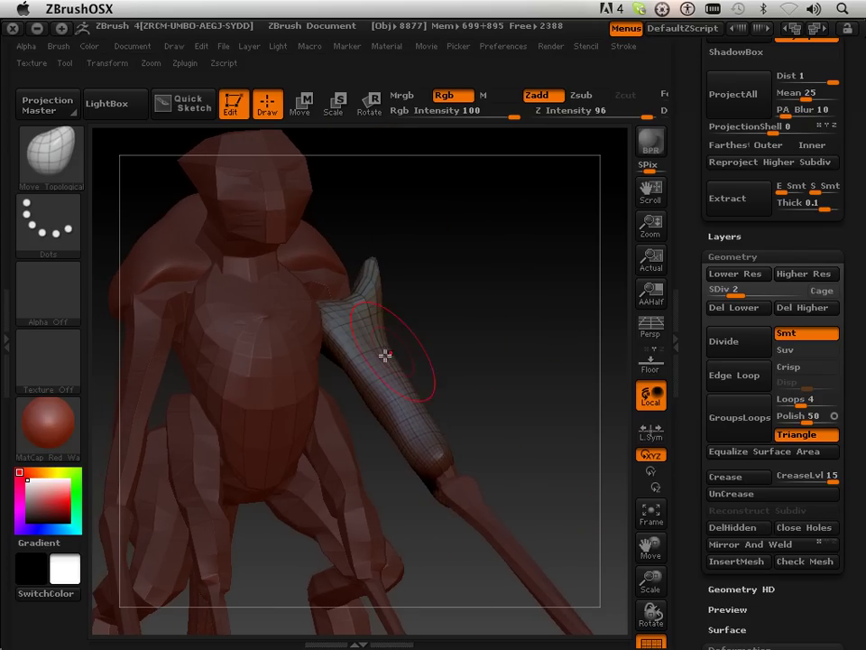
{"action": "mouse_move", "coordinate": [456, 352]}
{"action": "left_mouse_down"}
{"action": "mouse_move", "coordinate": [412, 361]}
{"action": "mouse_move", "coordinate": [421, 360]}
{"action": "mouse_move", "coordinate": [407, 382]}
{"action": "left_mouse_up"}
{"action": "key", "text": "shift"}
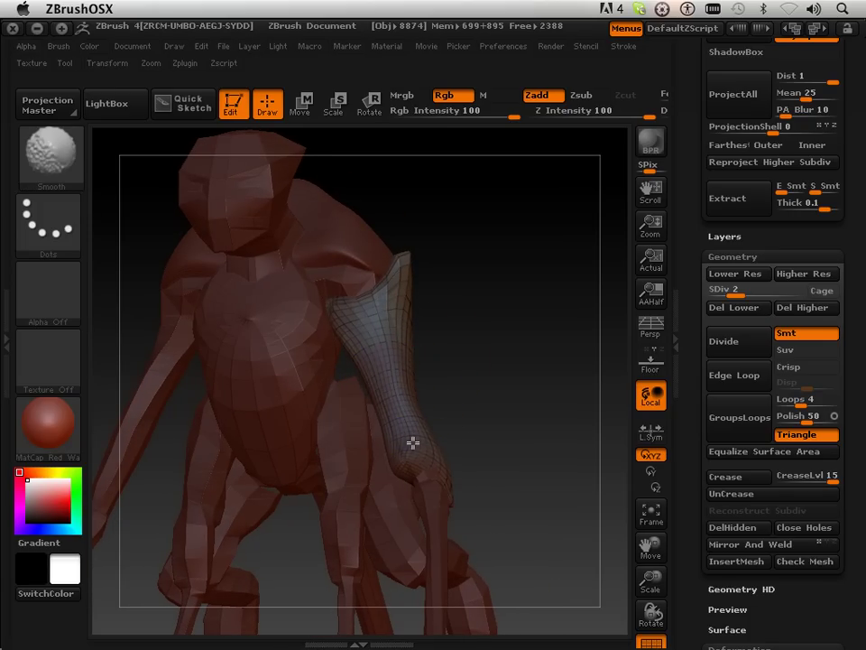
{"action": "mouse_move", "coordinate": [483, 434]}
{"action": "left_mouse_down"}
{"action": "mouse_move", "coordinate": [433, 455]}
{"action": "mouse_move", "coordinate": [415, 478]}
{"action": "left_mouse_up"}
Fit the elbow end of the upper-arm mesh around the joint with Move Topological and smoothing.
{"action": "mouse_move", "coordinate": [295, 446]}
{"action": "left_mouse_down"}
{"action": "mouse_move", "coordinate": [240, 399]}
{"action": "mouse_move", "coordinate": [294, 408]}
{"action": "left_mouse_up"}
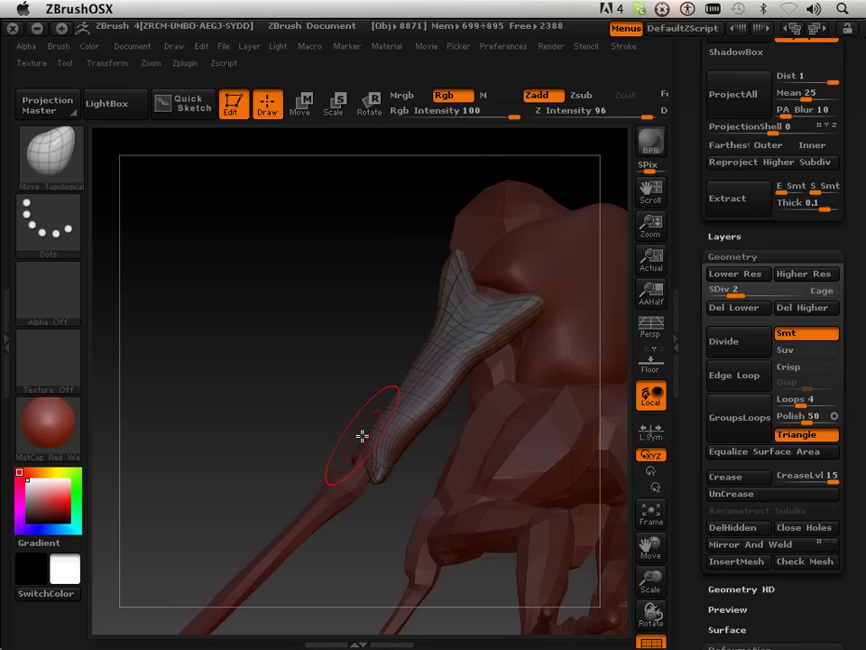
{"action": "key", "text": "shift"}
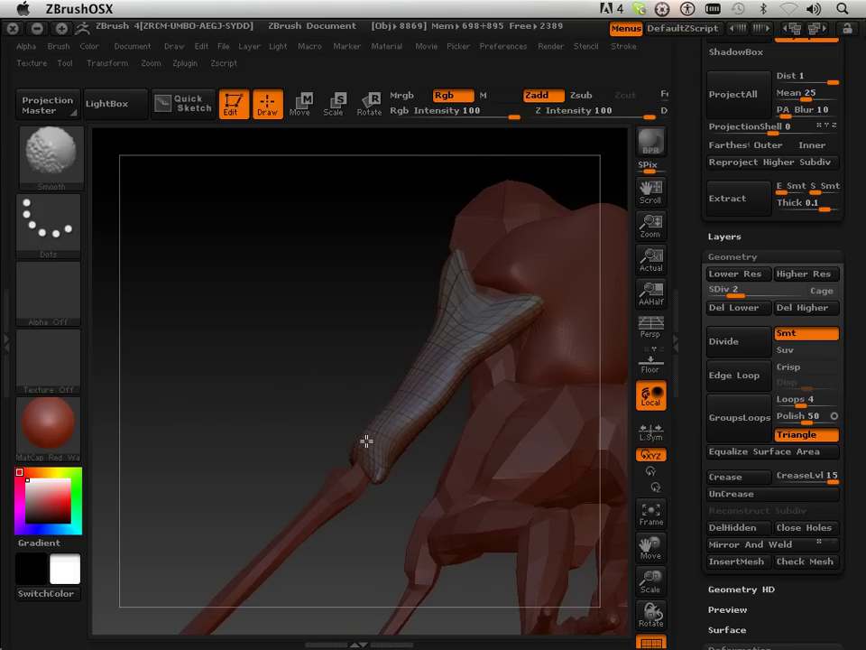
{"action": "mouse_move", "coordinate": [381, 541]}
{"action": "left_mouse_down"}
{"action": "mouse_move", "coordinate": [357, 468]}
{"action": "mouse_move", "coordinate": [387, 402]}
{"action": "mouse_move", "coordinate": [396, 344]}
{"action": "mouse_move", "coordinate": [412, 367]}
{"action": "mouse_move", "coordinate": [387, 484]}
{"action": "left_mouse_up"}
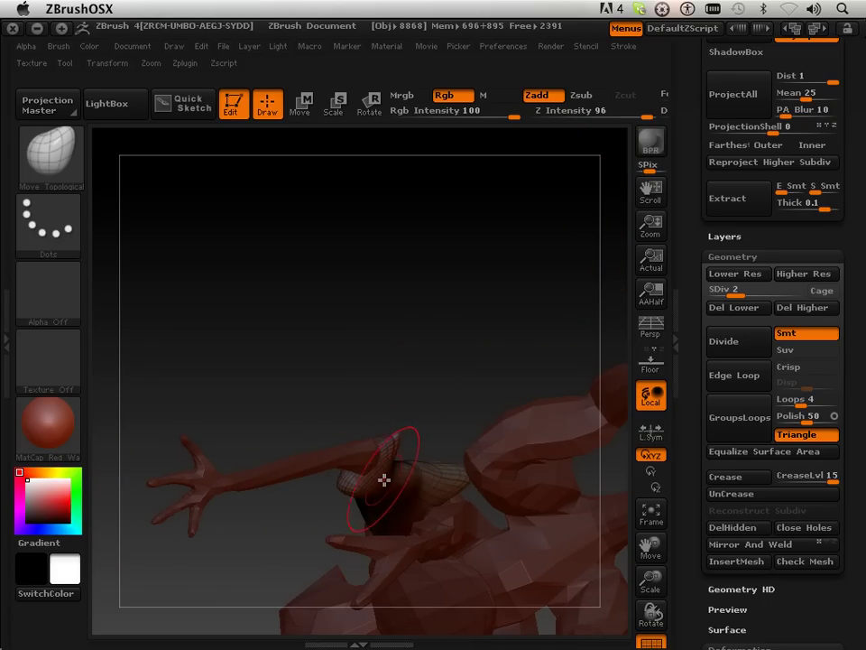
{"action": "left_click_drag", "start_coordinate": [354, 364], "coordinate": [411, 424]}
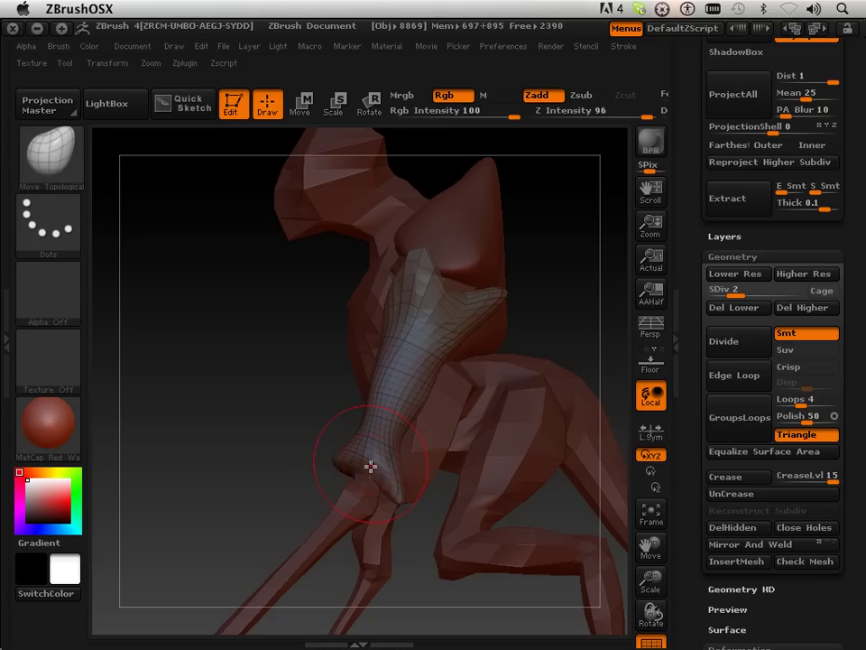
{"action": "left_click_drag", "start_coordinate": [367, 470], "coordinate": [374, 460]}
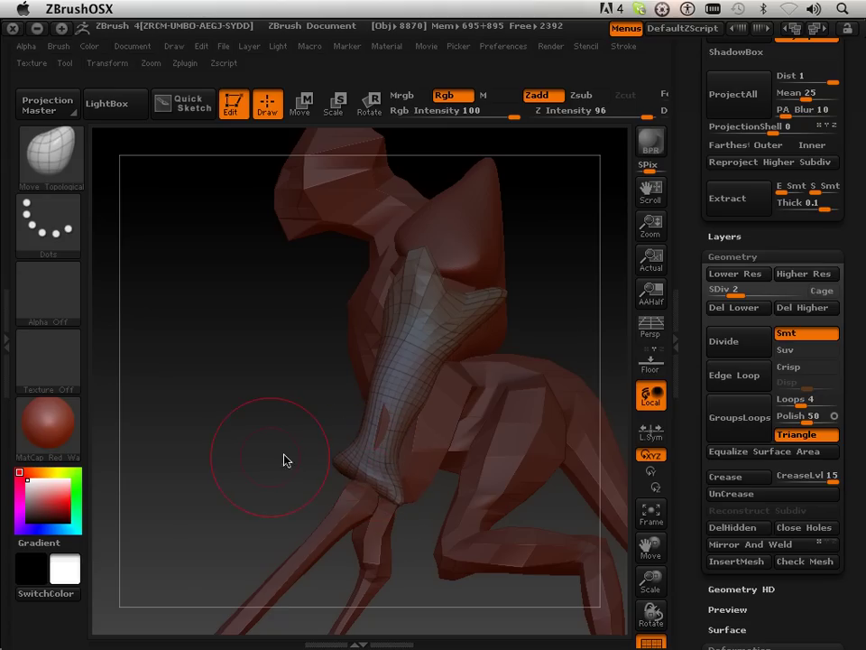
Fill out the front edge of the lower upper-arm mesh above the elbow with Move Topological and smooth it.
{"action": "mouse_move", "coordinate": [304, 461]}
{"action": "left_mouse_down"}
{"action": "mouse_move", "coordinate": [372, 416]}
{"action": "mouse_move", "coordinate": [385, 429]}
{"action": "left_mouse_up"}
{"action": "key", "text": "shift"}
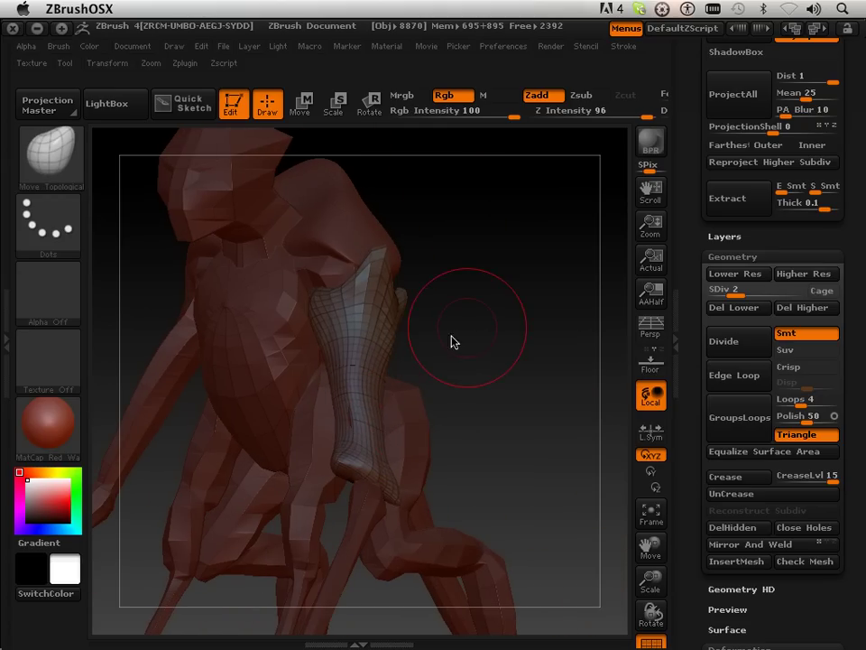
{"action": "left_click_drag", "start_coordinate": [438, 344], "coordinate": [352, 423]}
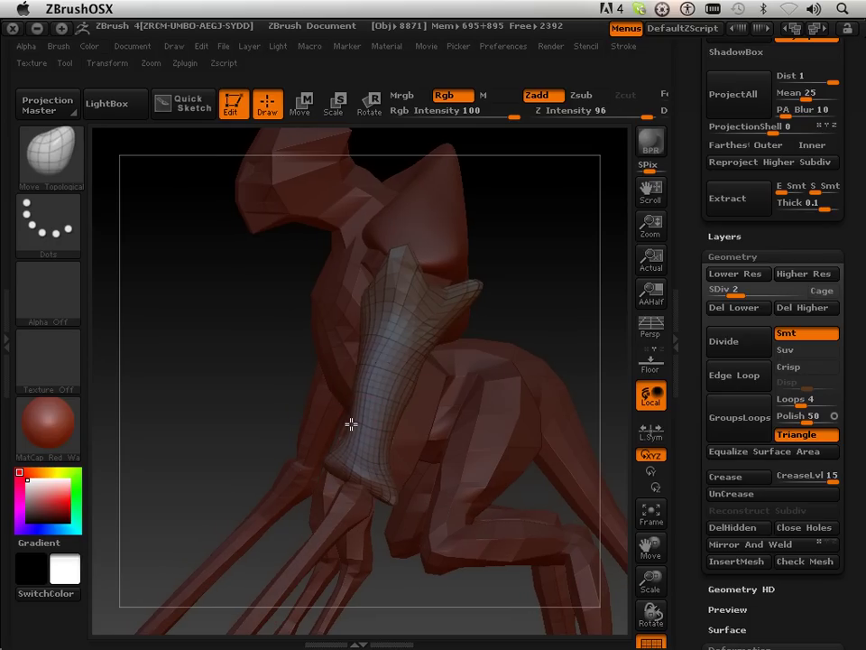
{"action": "key", "text": "shift"}
{"action": "key", "text": "shift"}
{"action": "key", "text": "shift"}
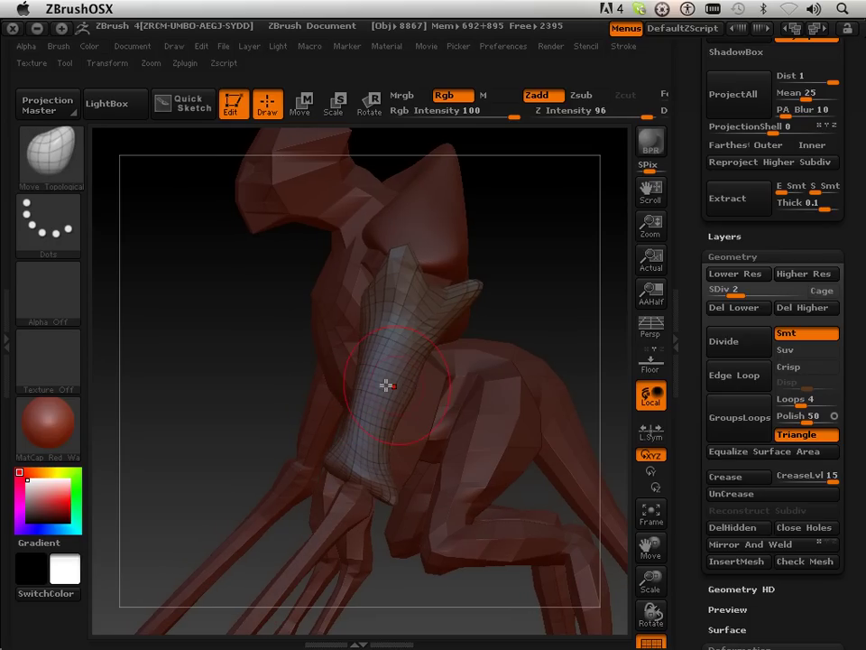
Nudge the mid-arm surface against the bone and pull the front shoulder prong's tip upward with Move Topological.
{"action": "left_click_drag", "start_coordinate": [370, 386], "coordinate": [365, 385]}
{"action": "left_click_drag", "start_coordinate": [199, 416], "coordinate": [238, 401]}
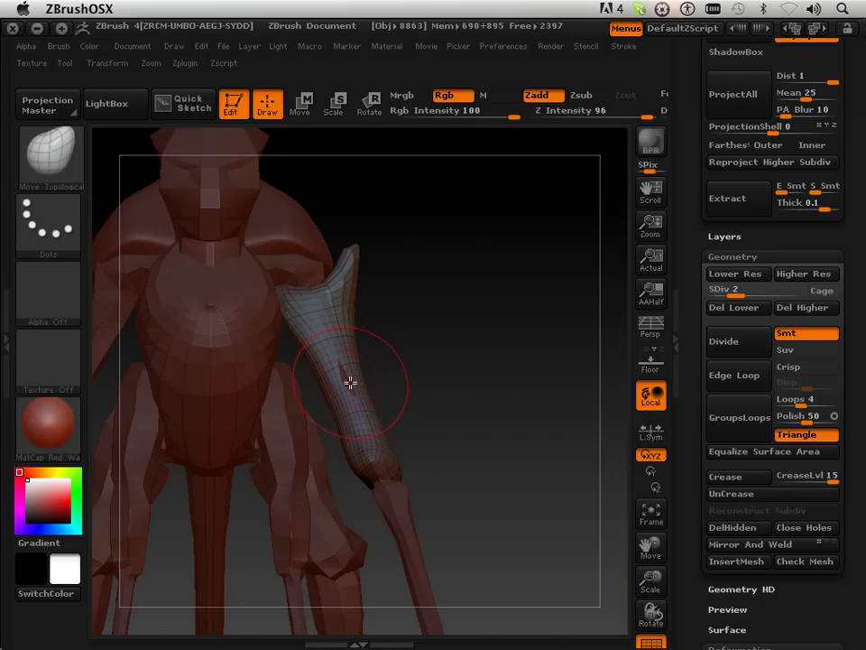
{"action": "left_click_drag", "start_coordinate": [354, 378], "coordinate": [351, 382]}
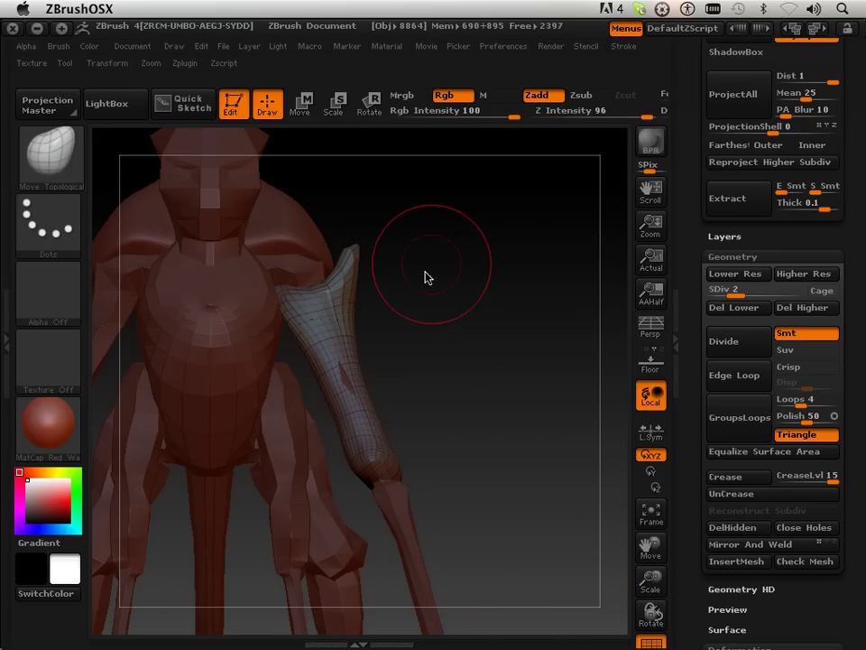
{"action": "mouse_move", "coordinate": [414, 282]}
{"action": "left_mouse_down"}
{"action": "mouse_move", "coordinate": [377, 267]}
{"action": "mouse_move", "coordinate": [373, 236]}
{"action": "left_mouse_up"}
Raise the upper-arm mesh to subdivision level 3 and smooth its surface and shoulder prongs.
{"action": "left_click_drag", "start_coordinate": [736, 292], "coordinate": [762, 290]}
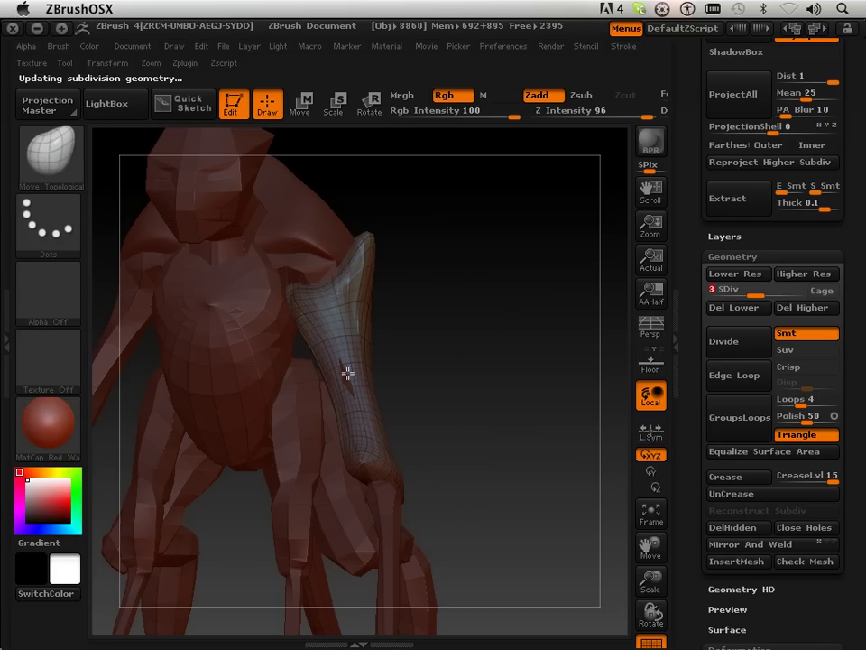
{"action": "key", "text": "shift"}
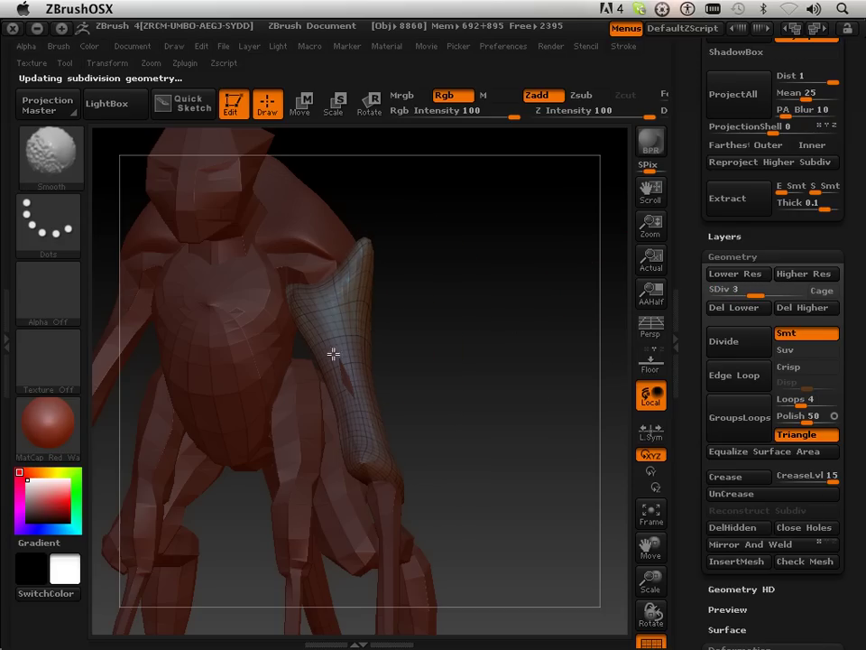
{"action": "left_click_drag", "start_coordinate": [407, 401], "coordinate": [384, 391]}
{"action": "key", "text": "shift"}
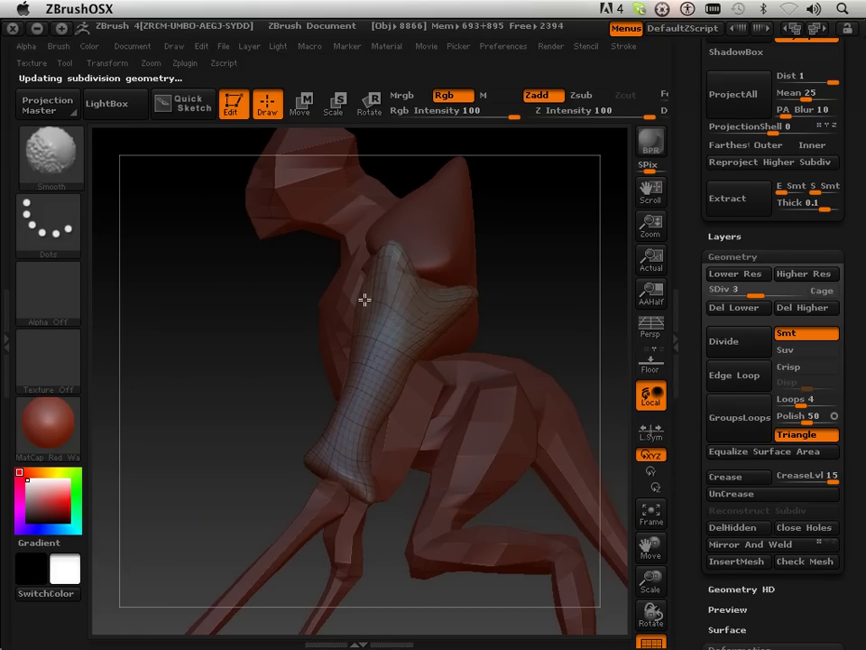
Lower the upper-arm mesh to subdivision level 2 and smooth down its front shoulder prong beside the chest.
{"action": "left_click_drag", "start_coordinate": [190, 376], "coordinate": [263, 371]}
{"action": "key", "text": "shift"}
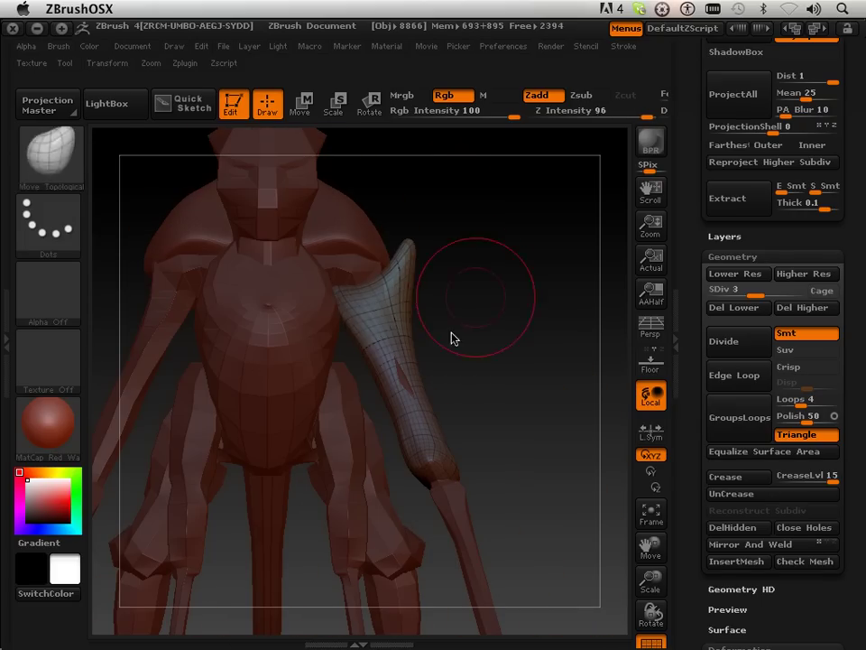
{"action": "mouse_move", "coordinate": [446, 360]}
{"action": "left_mouse_down"}
{"action": "mouse_move", "coordinate": [433, 398]}
{"action": "mouse_move", "coordinate": [420, 360]}
{"action": "left_mouse_up"}
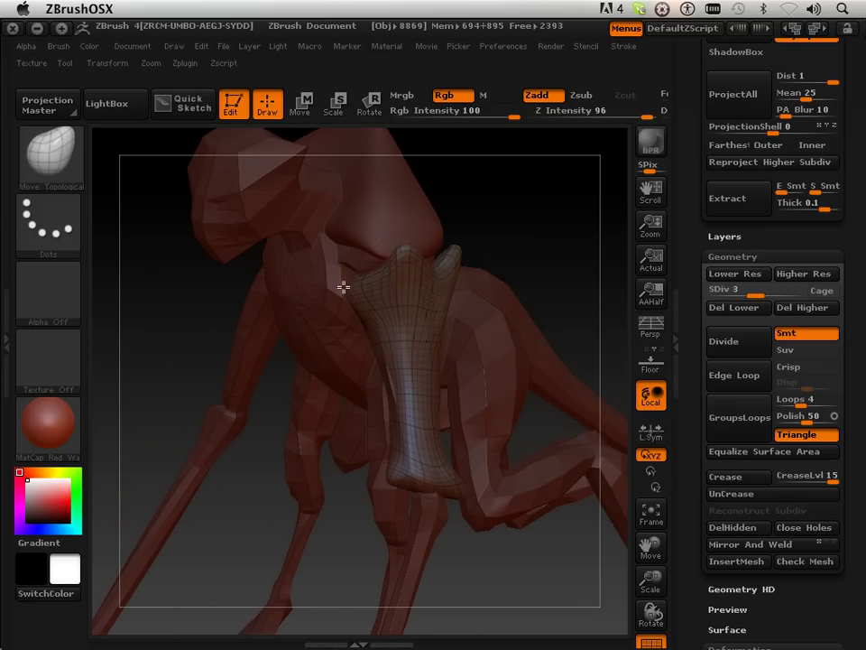
{"action": "left_click_drag", "start_coordinate": [170, 306], "coordinate": [219, 259]}
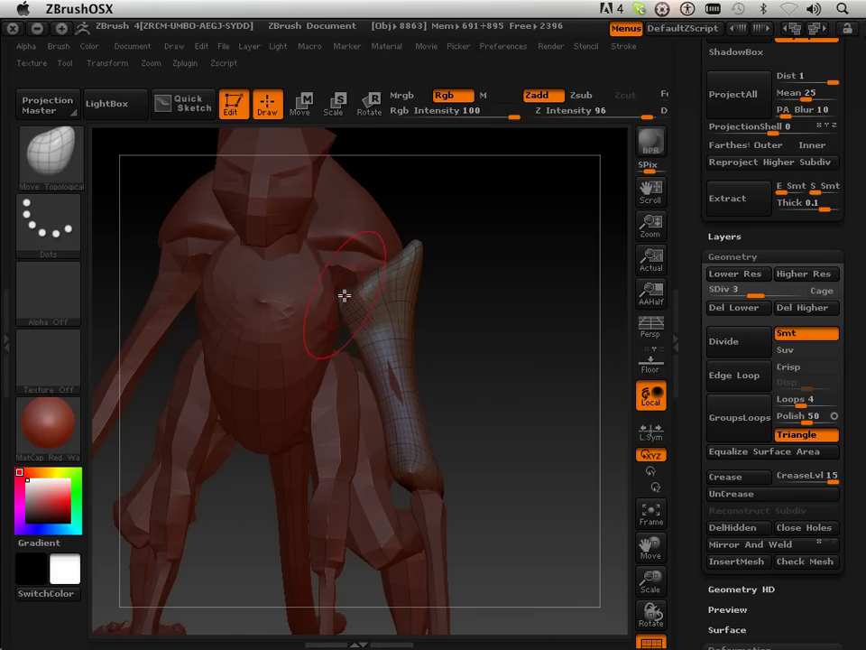
{"action": "mouse_move", "coordinate": [475, 287]}
{"action": "left_mouse_down"}
{"action": "mouse_move", "coordinate": [374, 303]}
{"action": "mouse_move", "coordinate": [341, 288]}
{"action": "left_mouse_up"}
{"action": "key", "text": "shift"}
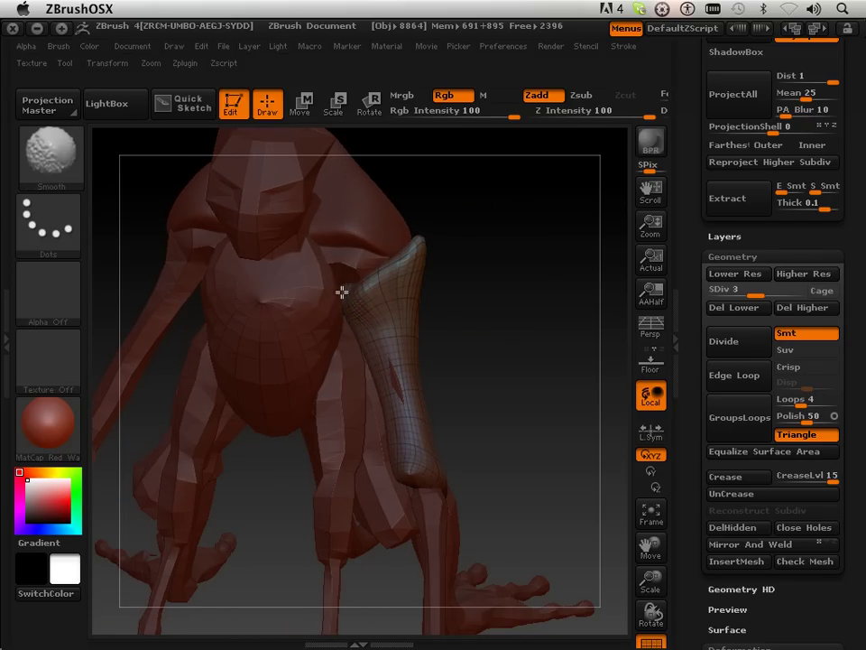
{"action": "key", "text": "shift+d"}
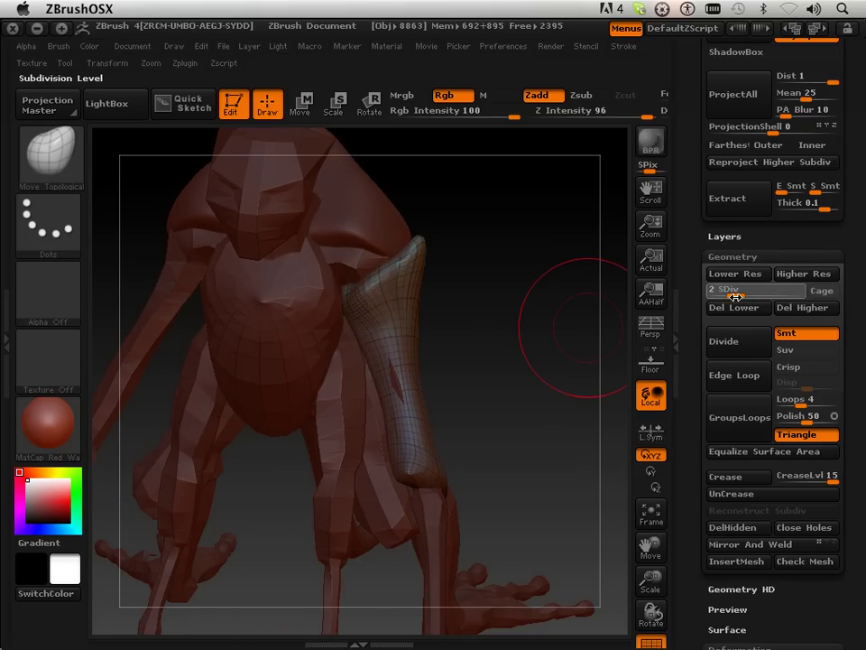
{"action": "key", "text": "shift"}
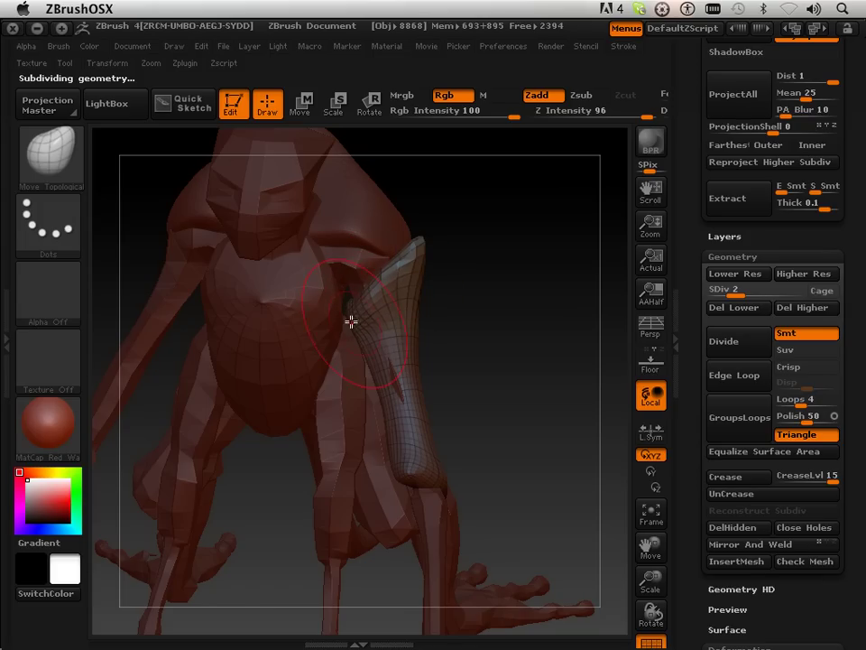
Pull the mid-arm surface of the upper-arm mesh outward over the protruding bone with Move Topological.
{"action": "left_click_drag", "start_coordinate": [499, 344], "coordinate": [497, 314]}
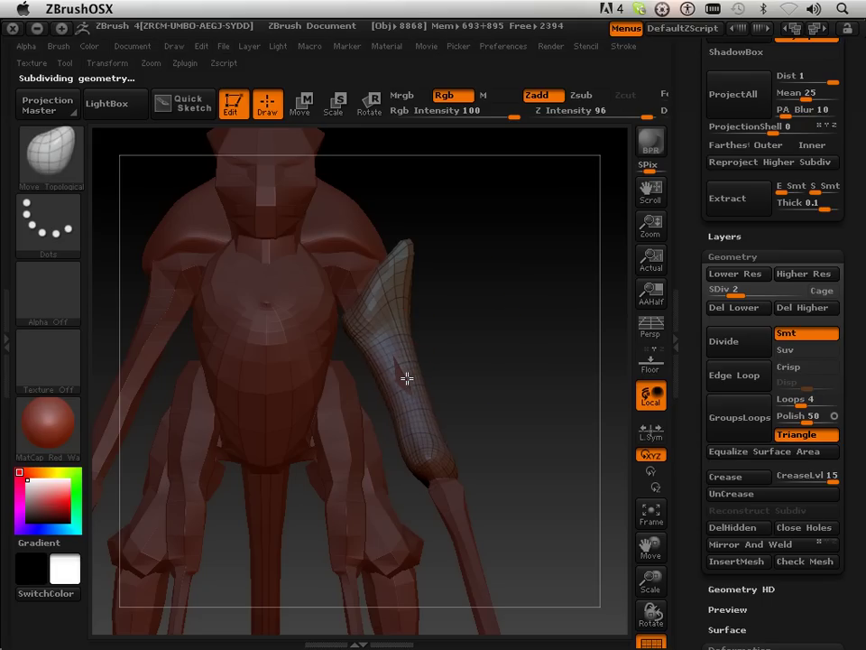
{"action": "mouse_move", "coordinate": [469, 356]}
{"action": "left_mouse_down"}
{"action": "mouse_move", "coordinate": [440, 354]}
{"action": "mouse_move", "coordinate": [495, 315]}
{"action": "mouse_move", "coordinate": [441, 306]}
{"action": "mouse_move", "coordinate": [422, 369]}
{"action": "left_mouse_up"}
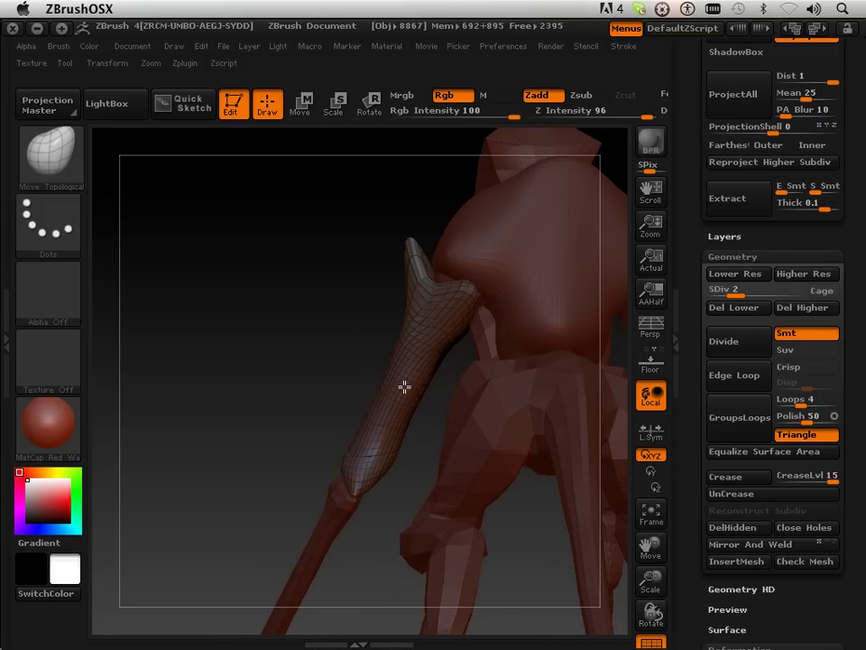
{"action": "left_click_drag", "start_coordinate": [290, 377], "coordinate": [362, 377]}
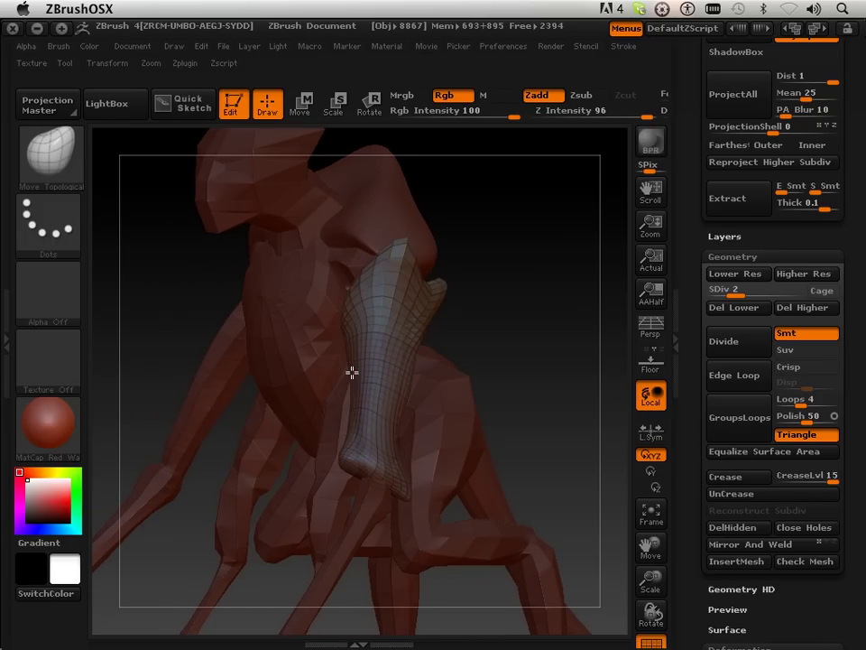
Widen and round the elbow end of the upper-arm mesh so it wraps the joint from below with Move Topological.
{"action": "left_click_drag", "start_coordinate": [490, 348], "coordinate": [513, 337]}
{"action": "mouse_move", "coordinate": [464, 397]}
{"action": "left_mouse_down"}
{"action": "mouse_move", "coordinate": [425, 323]}
{"action": "mouse_move", "coordinate": [458, 297]}
{"action": "mouse_move", "coordinate": [441, 217]}
{"action": "mouse_move", "coordinate": [403, 262]}
{"action": "left_mouse_up"}
{"action": "mouse_move", "coordinate": [368, 336]}
{"action": "left_mouse_down"}
{"action": "mouse_move", "coordinate": [406, 313]}
{"action": "mouse_move", "coordinate": [381, 341]}
{"action": "left_mouse_up"}
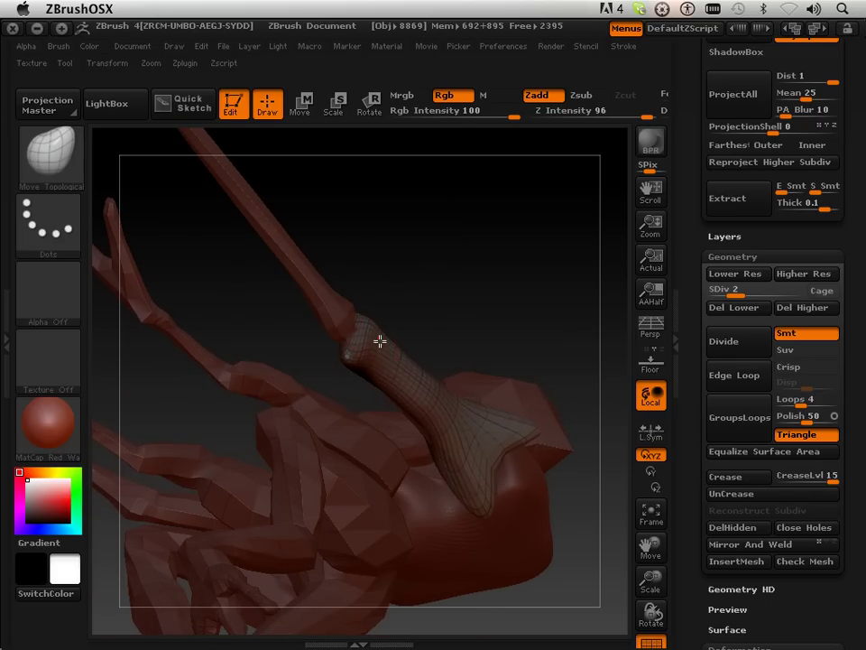
{"action": "mouse_move", "coordinate": [422, 298]}
{"action": "left_mouse_down"}
{"action": "mouse_move", "coordinate": [452, 276]}
{"action": "mouse_move", "coordinate": [354, 362]}
{"action": "left_mouse_up"}
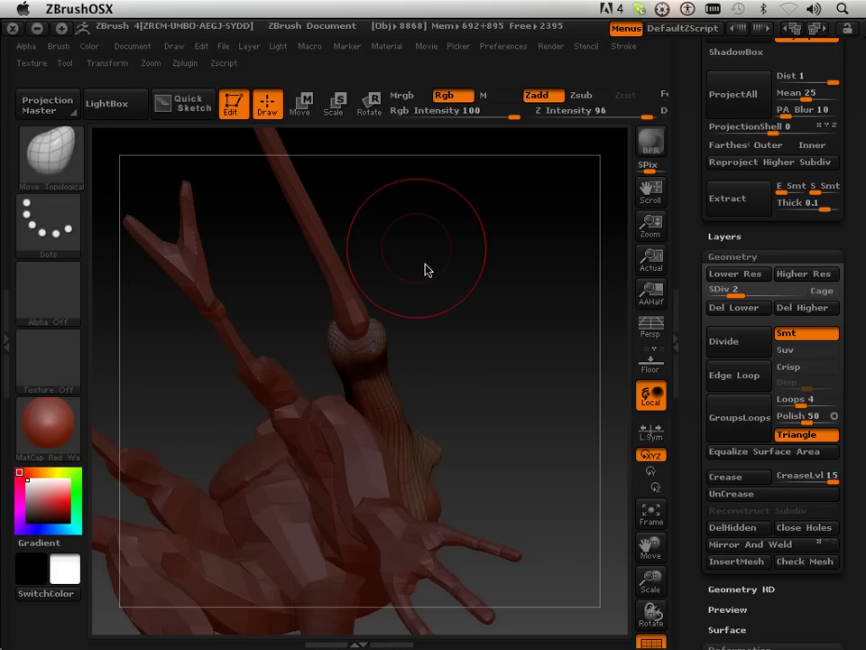
{"action": "left_click_drag", "start_coordinate": [432, 294], "coordinate": [448, 476]}
{"action": "key", "text": "shift"}
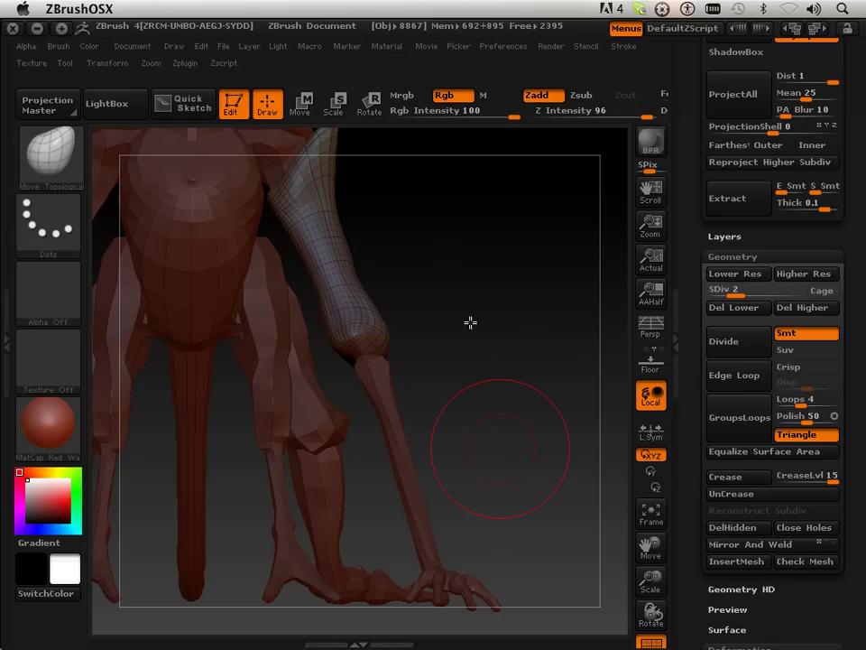
{"action": "left_click_drag", "start_coordinate": [440, 304], "coordinate": [437, 344]}
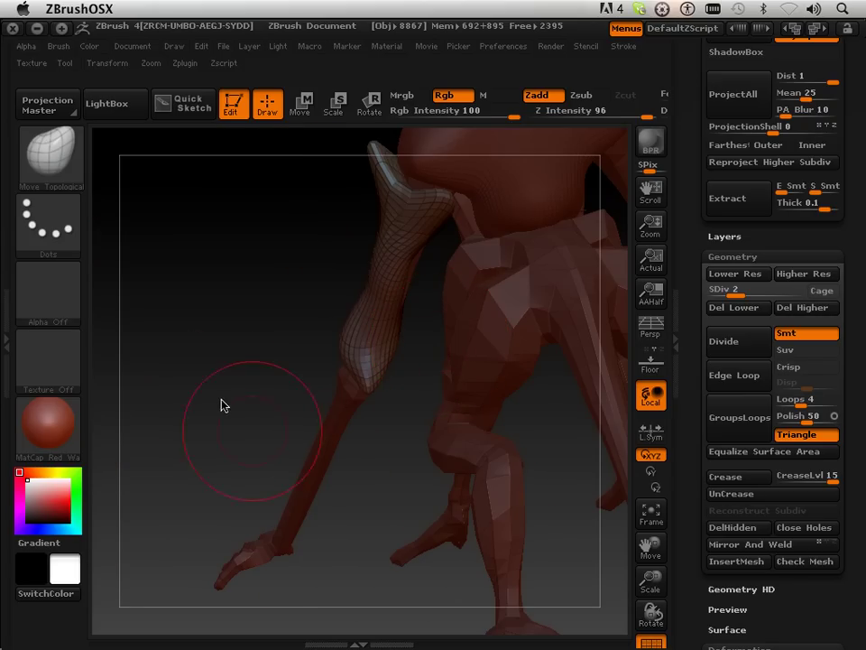
{"action": "left_click_drag", "start_coordinate": [224, 401], "coordinate": [276, 368]}
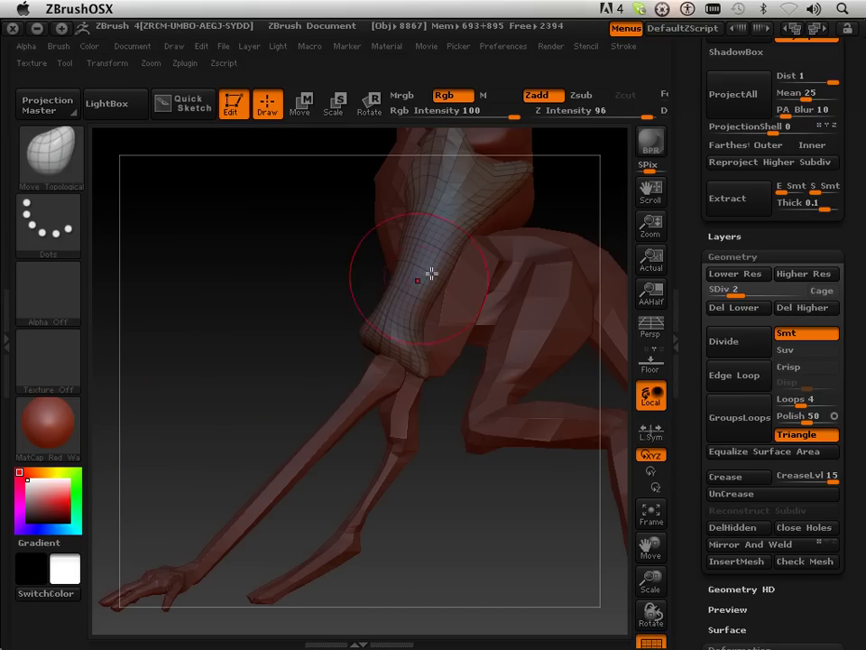